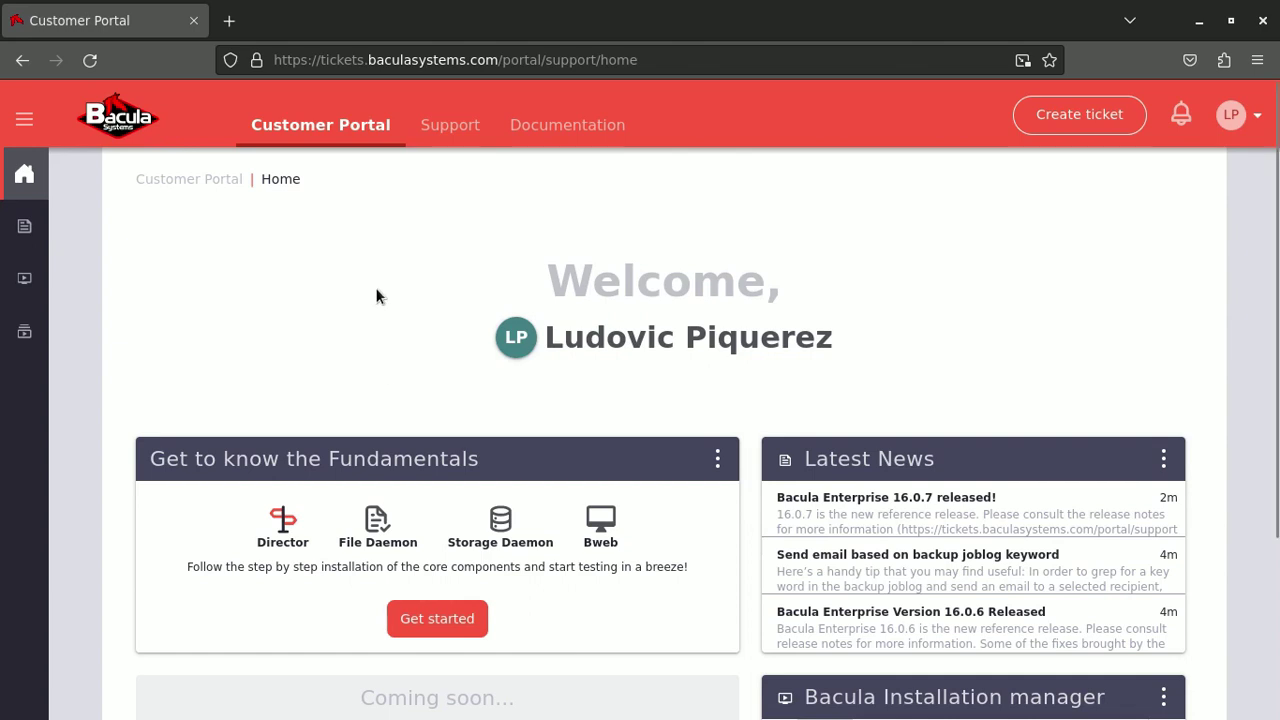
# Open the portal's Documentation page showing the Fundamentals, Installation and Setup Test cards
pyautogui.click(574, 133)
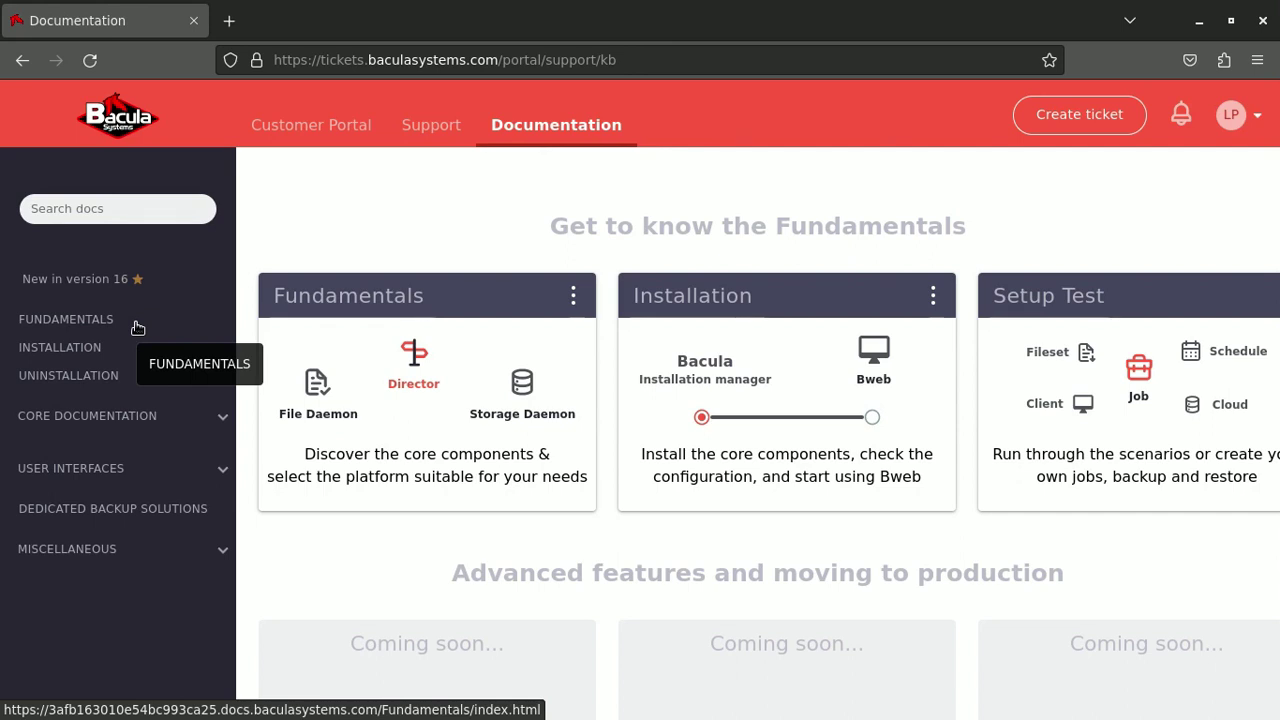
# Go from Installation through 'Bacula Enterprise Installation on Linux' to the 'Linux: Bacula Enterprise Installation with BIM' article
pyautogui.click(88, 347)
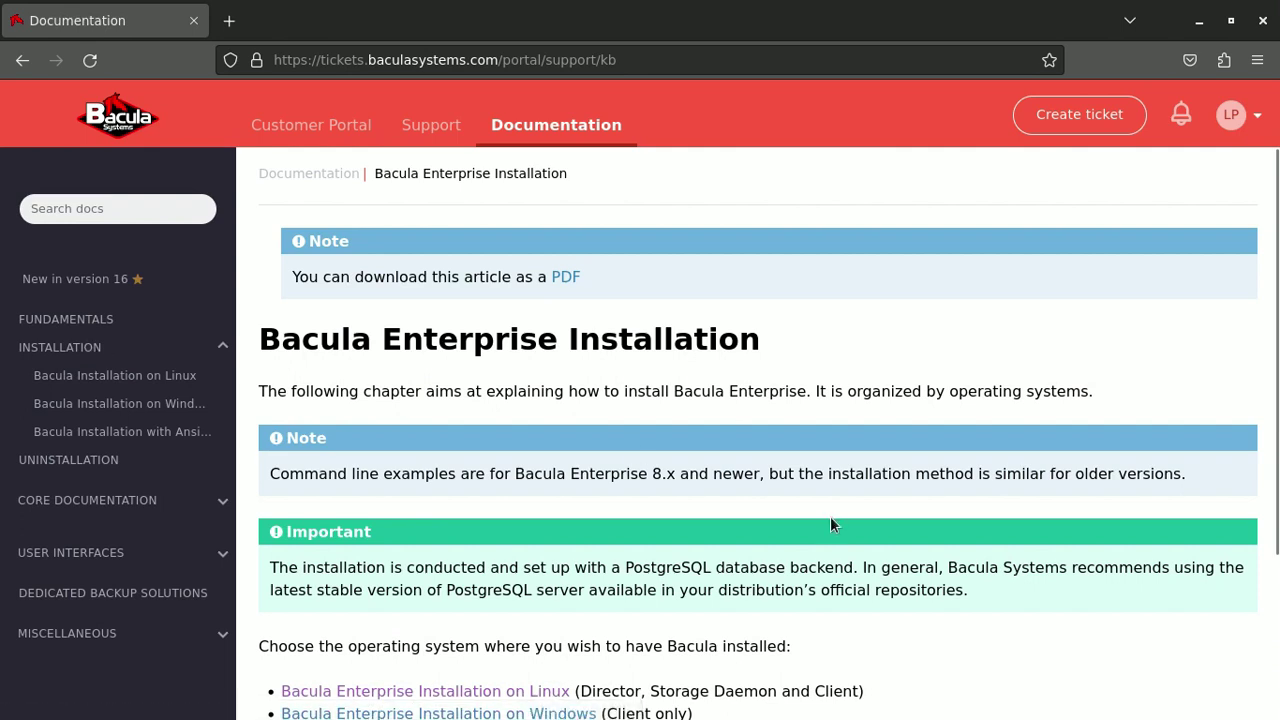
pyautogui.scroll(-3, 830, 520)
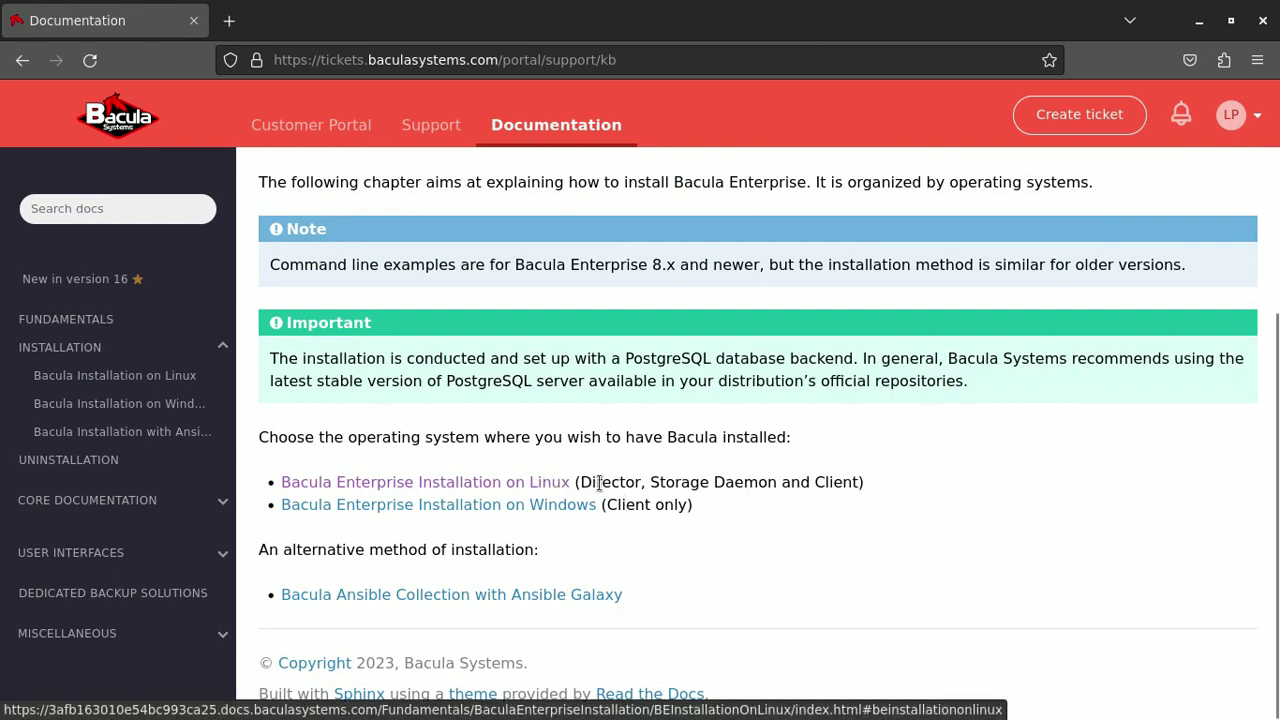
pyautogui.moveTo(580, 484); pyautogui.dragTo(782, 484)
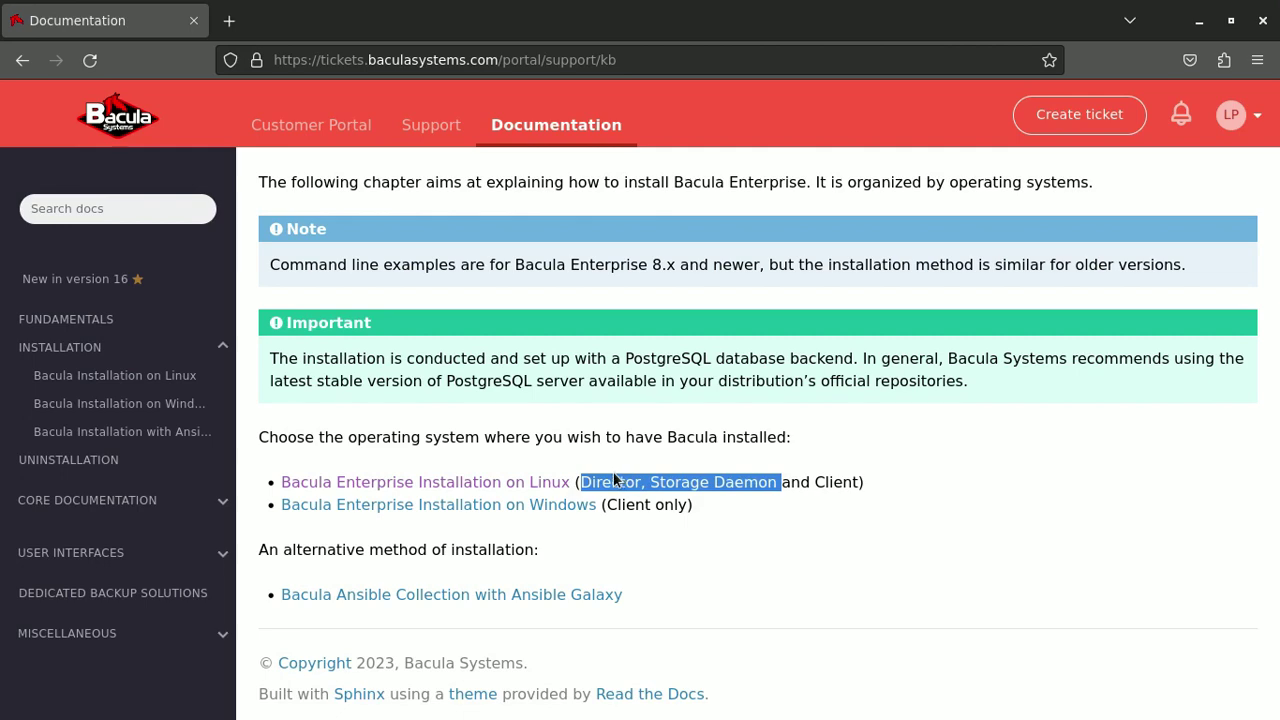
pyautogui.click(521, 484)
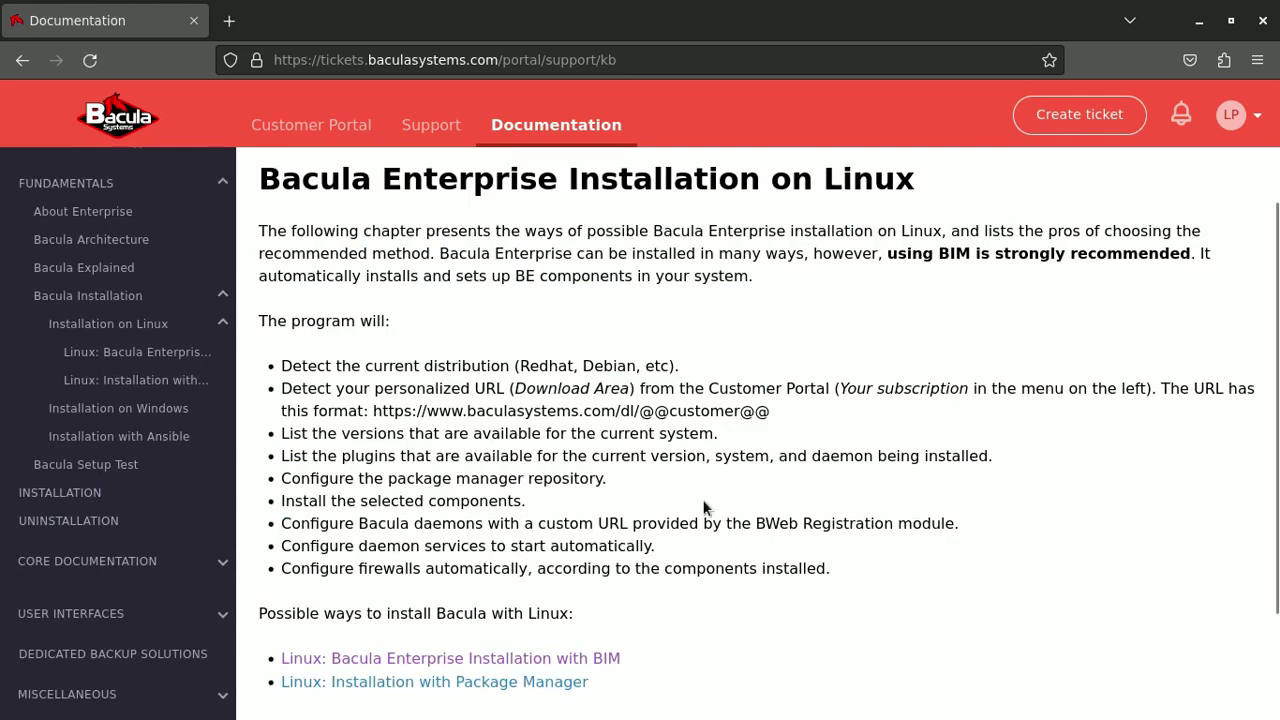
pyautogui.scroll(-2, 704, 500)
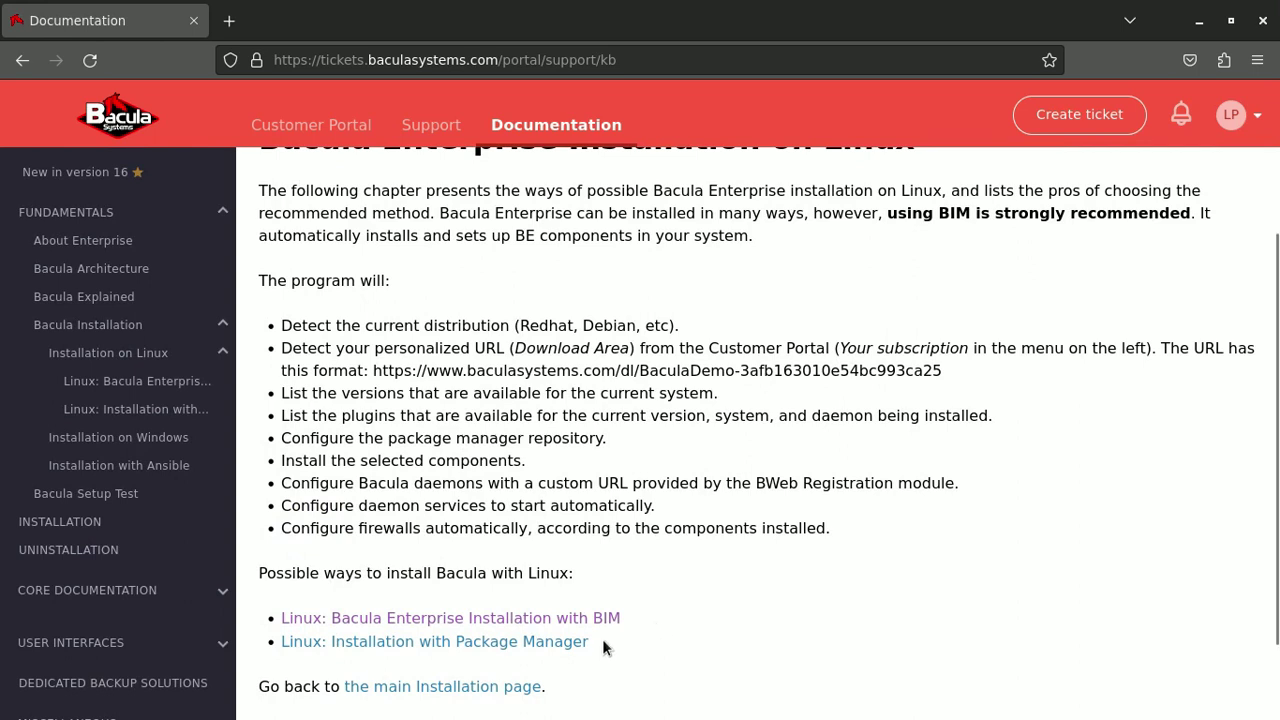
pyautogui.moveTo(601, 643); pyautogui.dragTo(467, 643)
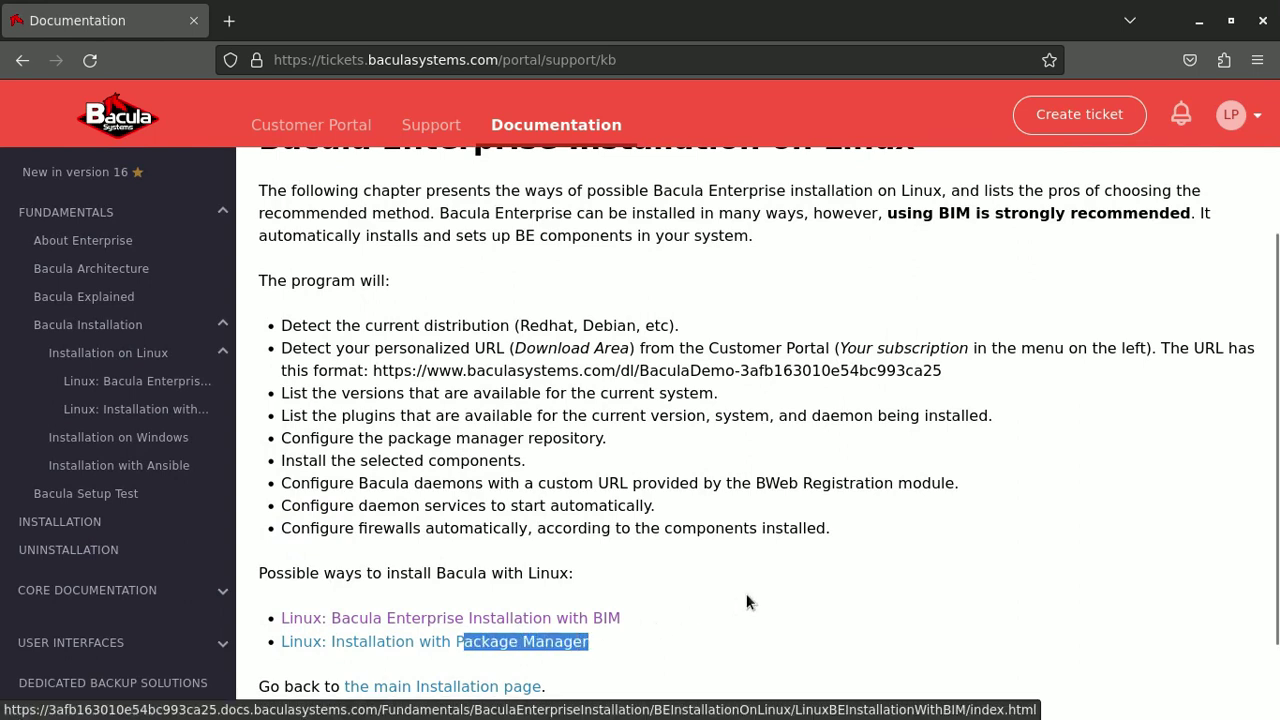
pyautogui.click(665, 618)
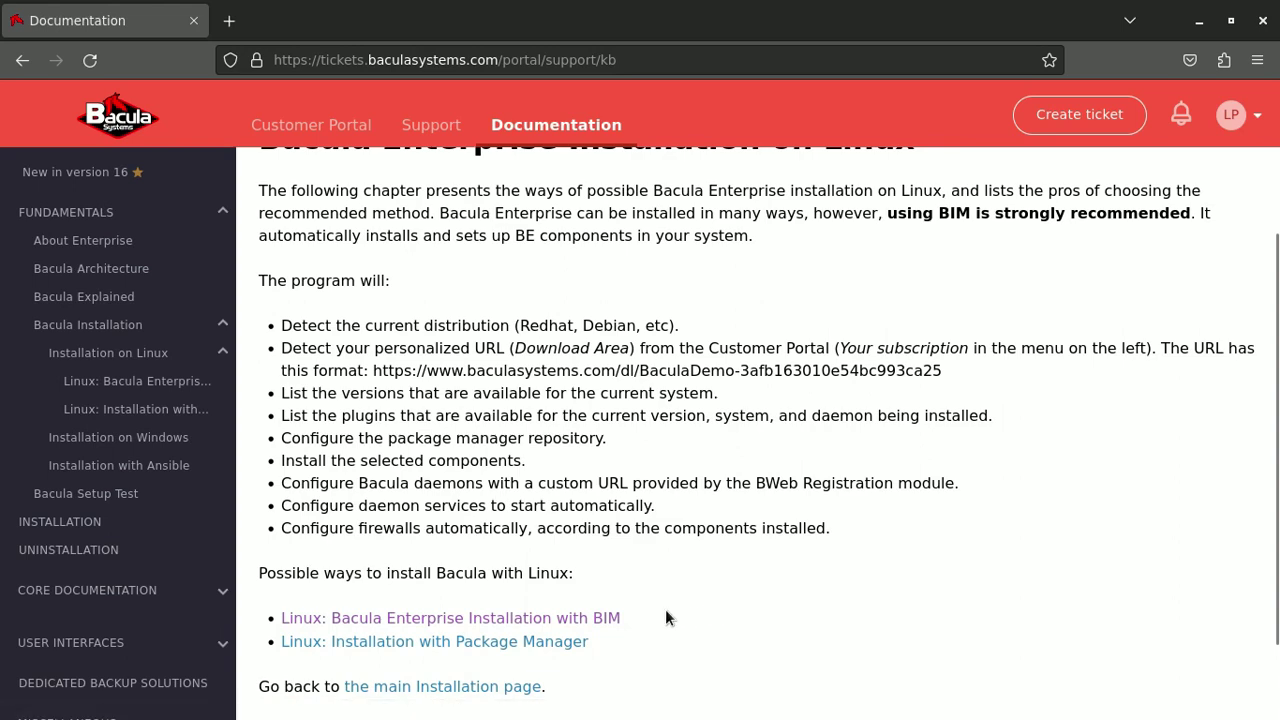
pyautogui.click(605, 618)
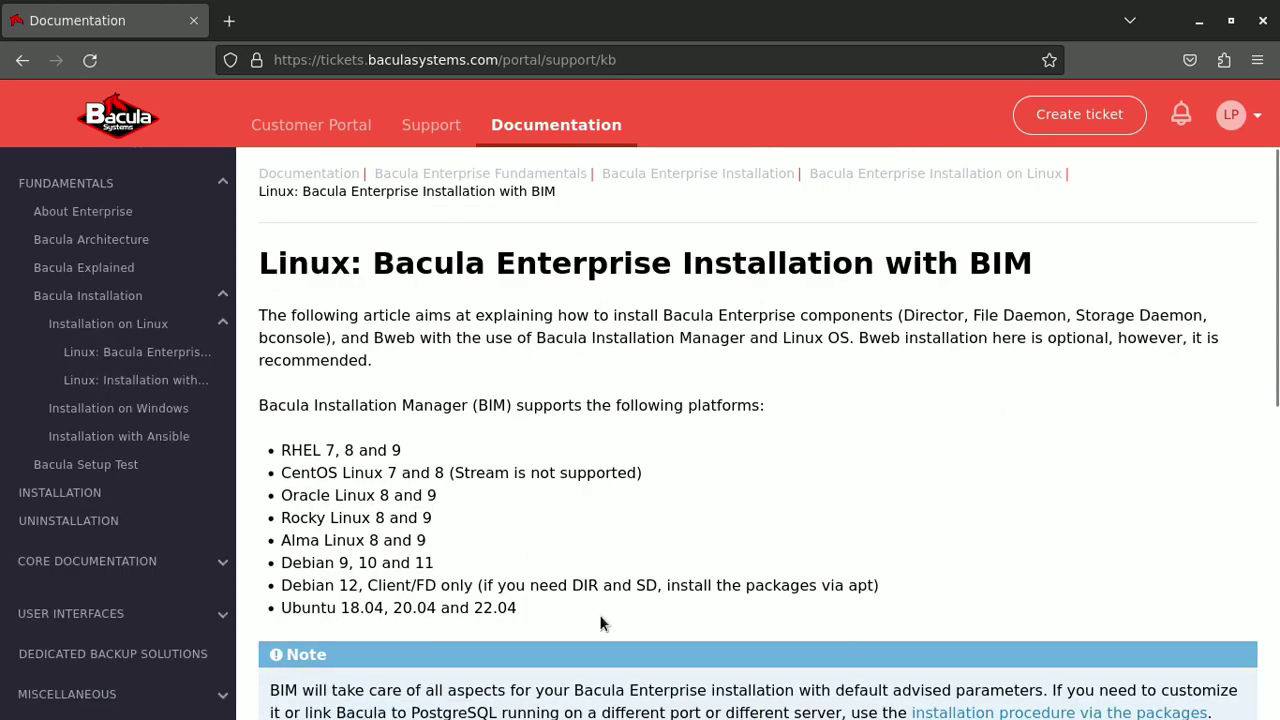
# Review the BIM prerequisites (root/sudo access, Python 2.7 minimum), then open 'Linux: Download BIM'
pyautogui.scroll(-10, 824, 458)
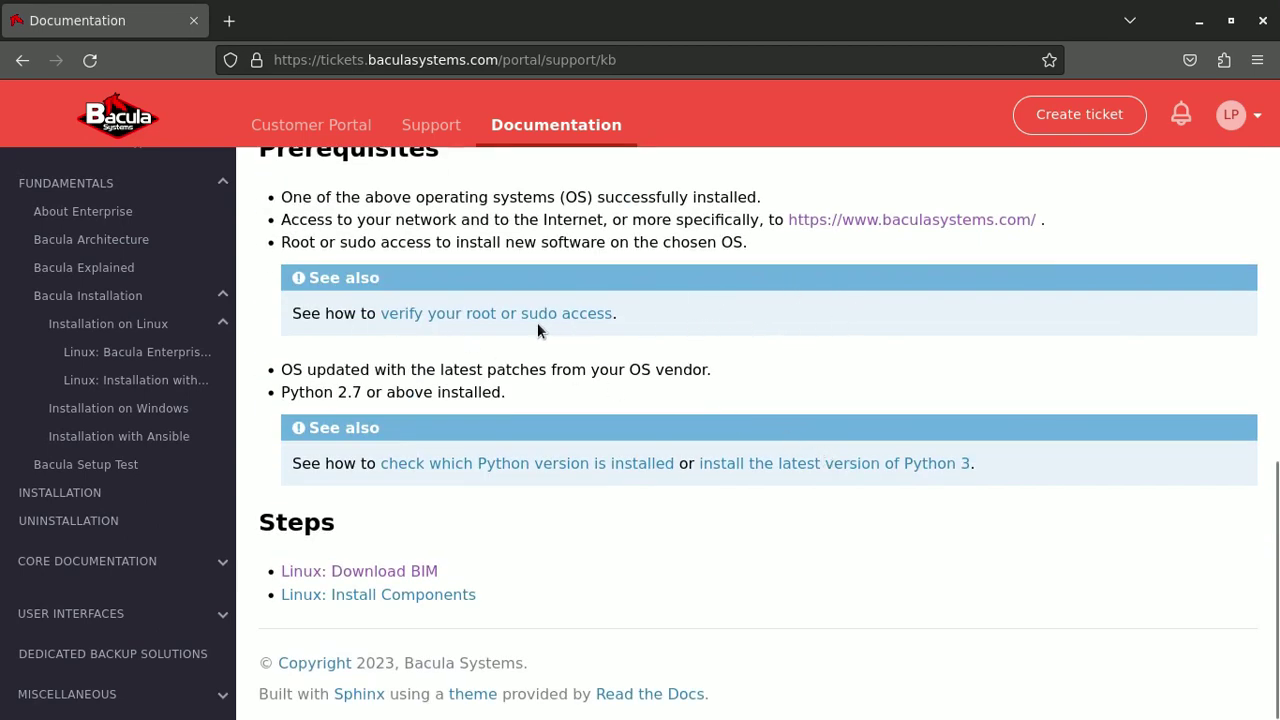
pyautogui.moveTo(618, 314); pyautogui.dragTo(462, 314)
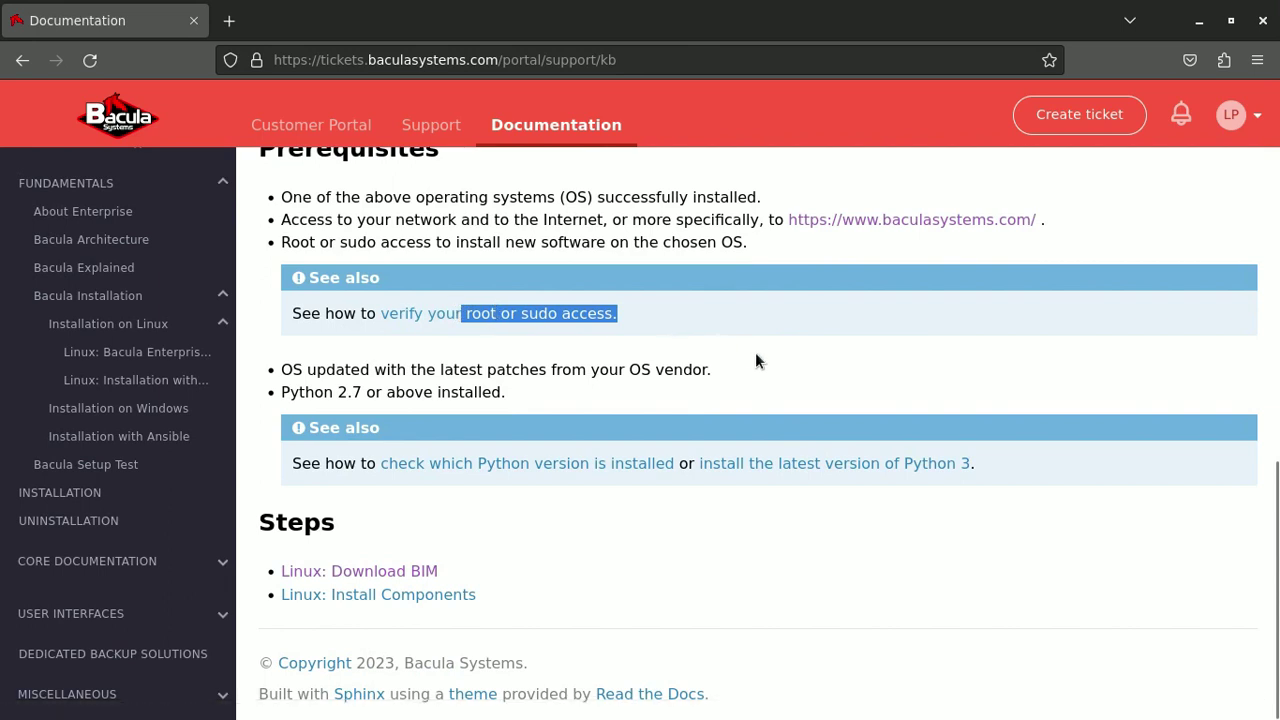
pyautogui.moveTo(976, 464); pyautogui.dragTo(908, 467)
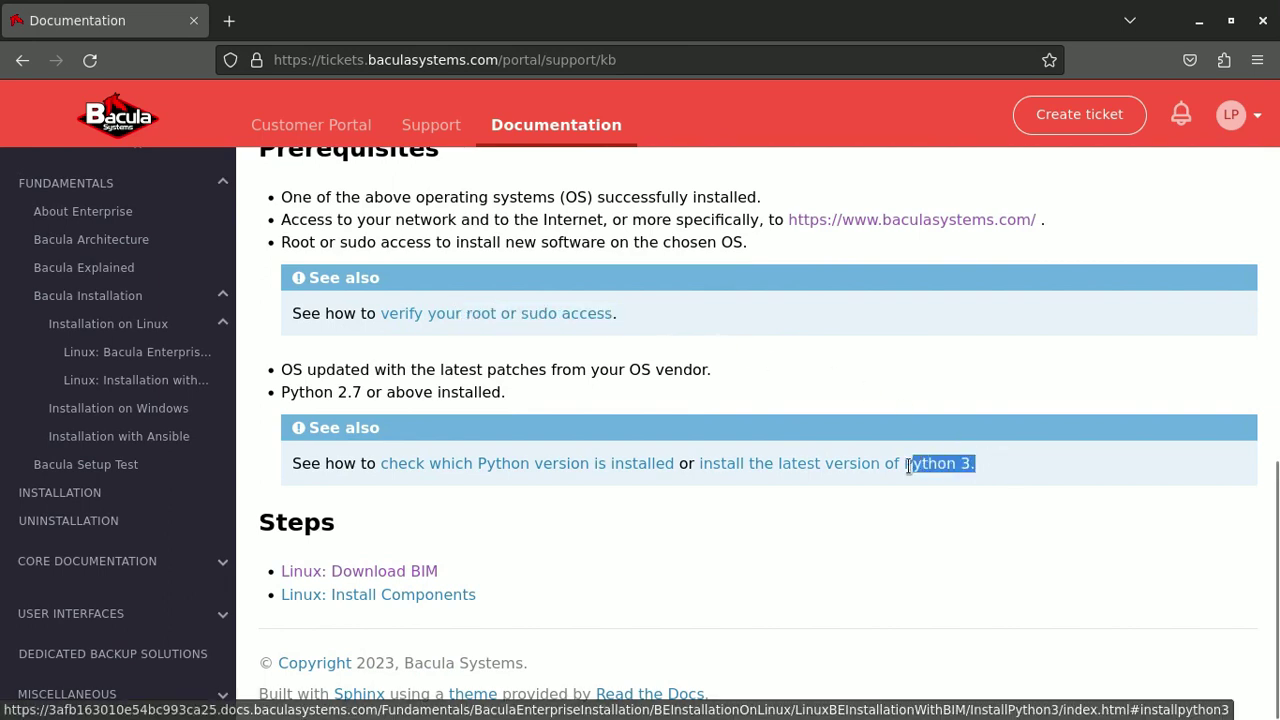
pyautogui.click(364, 372)
pyautogui.moveTo(362, 392); pyautogui.dragTo(333, 392)
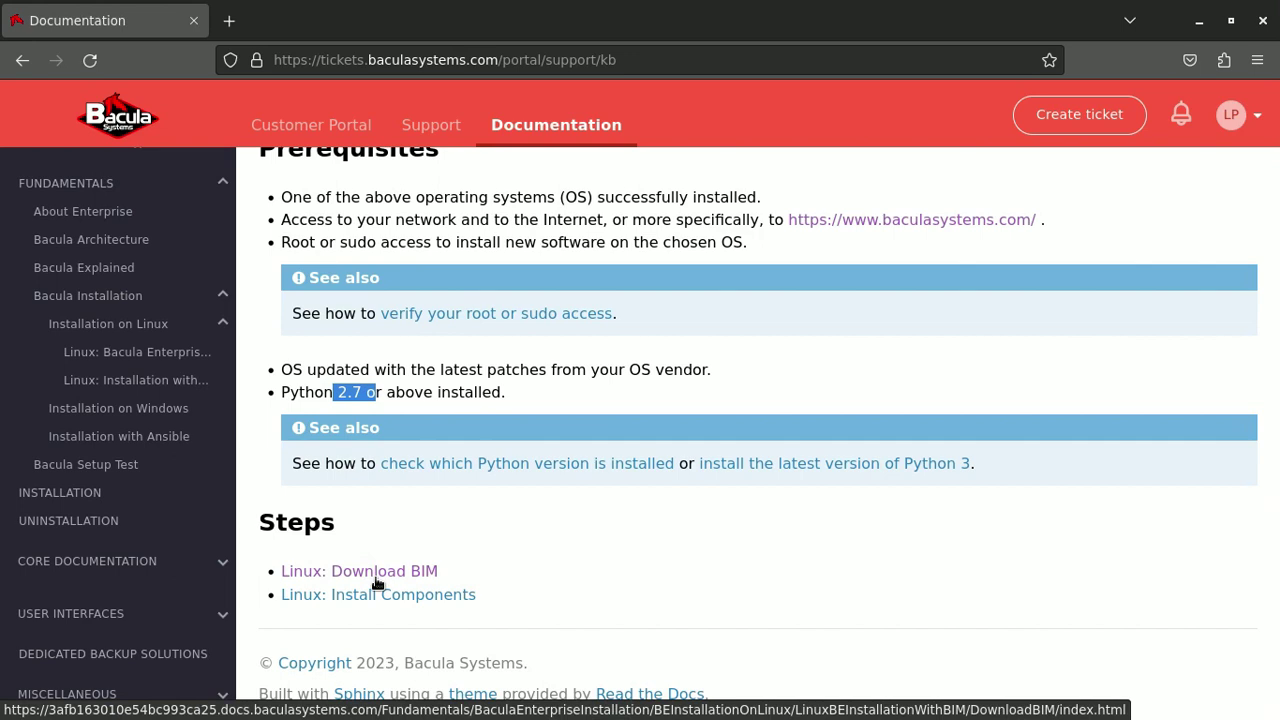
pyautogui.click(377, 576)
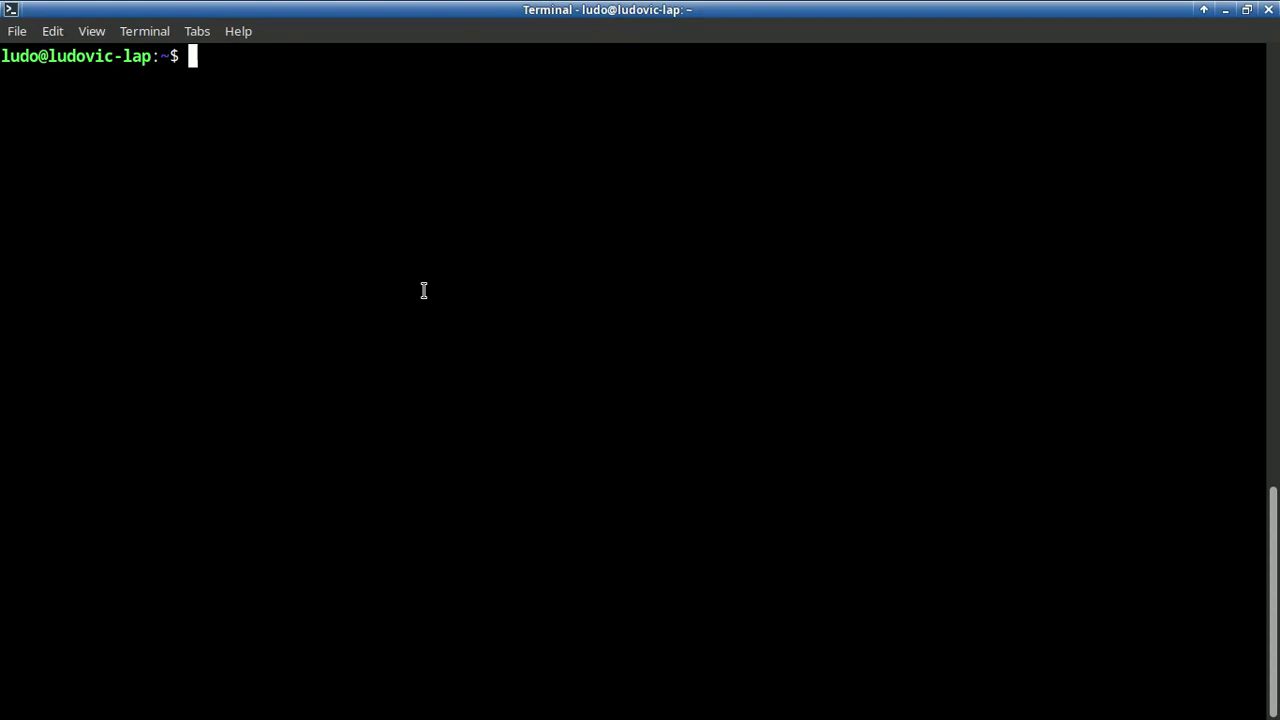
# SSH into OL8-bim-demo.supportlab.lan as root and change to /tmp
pyautogui.write('ssh root@OL8-bim-demo.supportlab.lan')
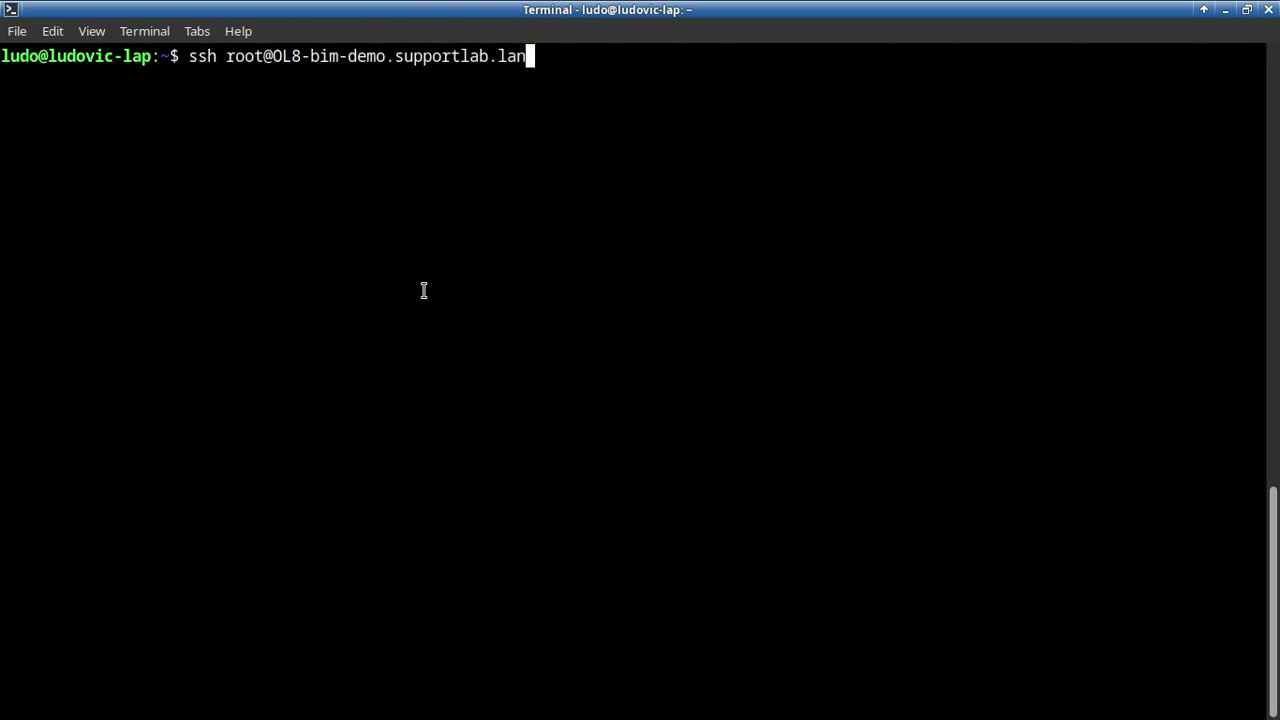
pyautogui.press('Return')
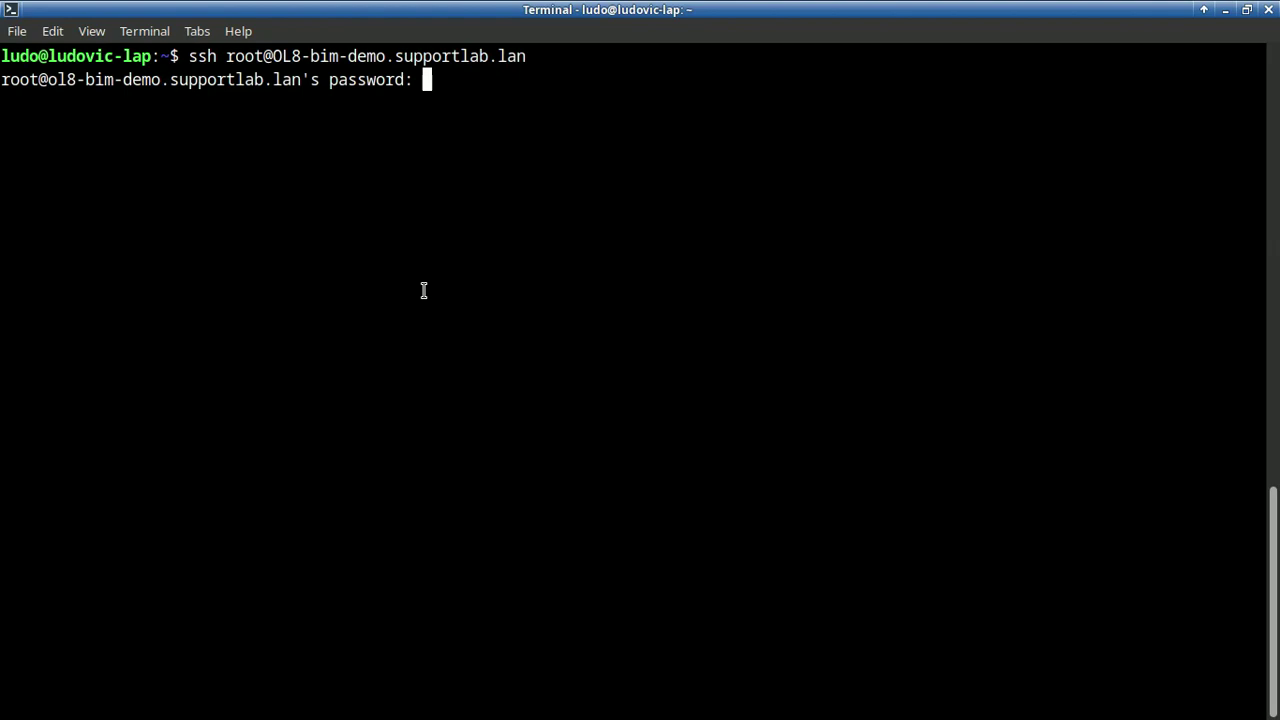
pyautogui.press('Return')
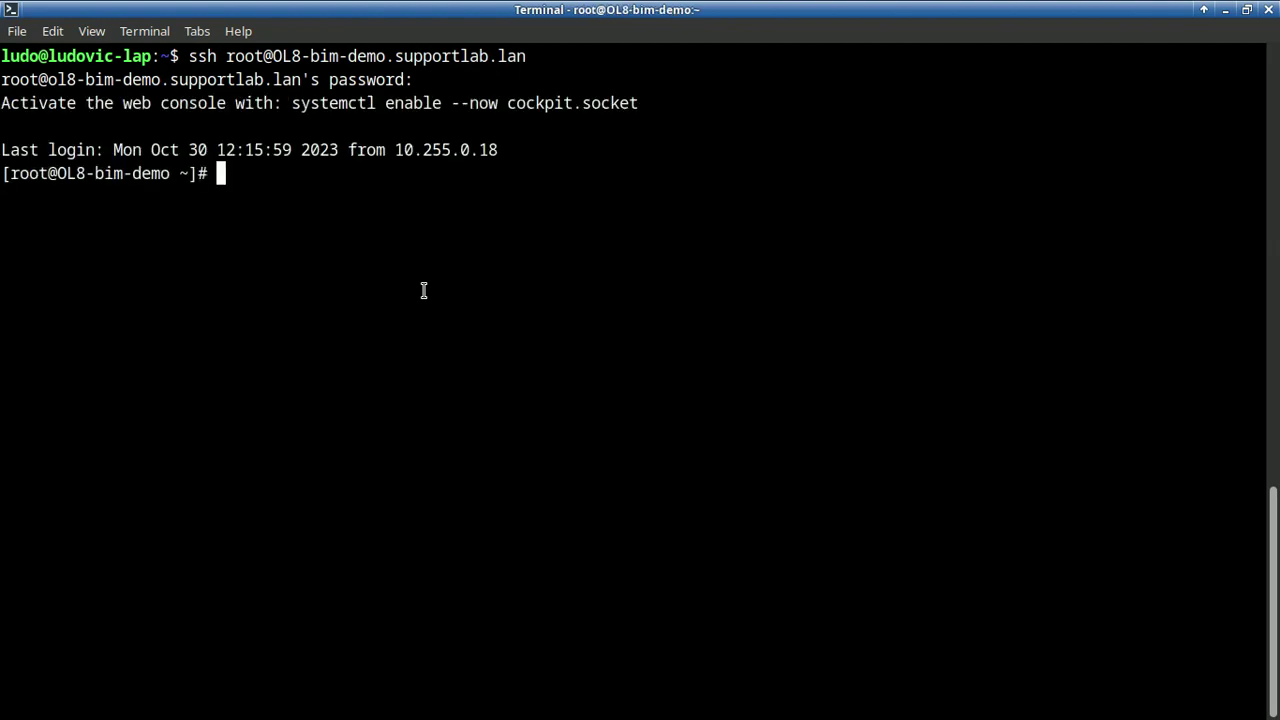
pyautogui.write('cd /tmp/')
pyautogui.press('Return')
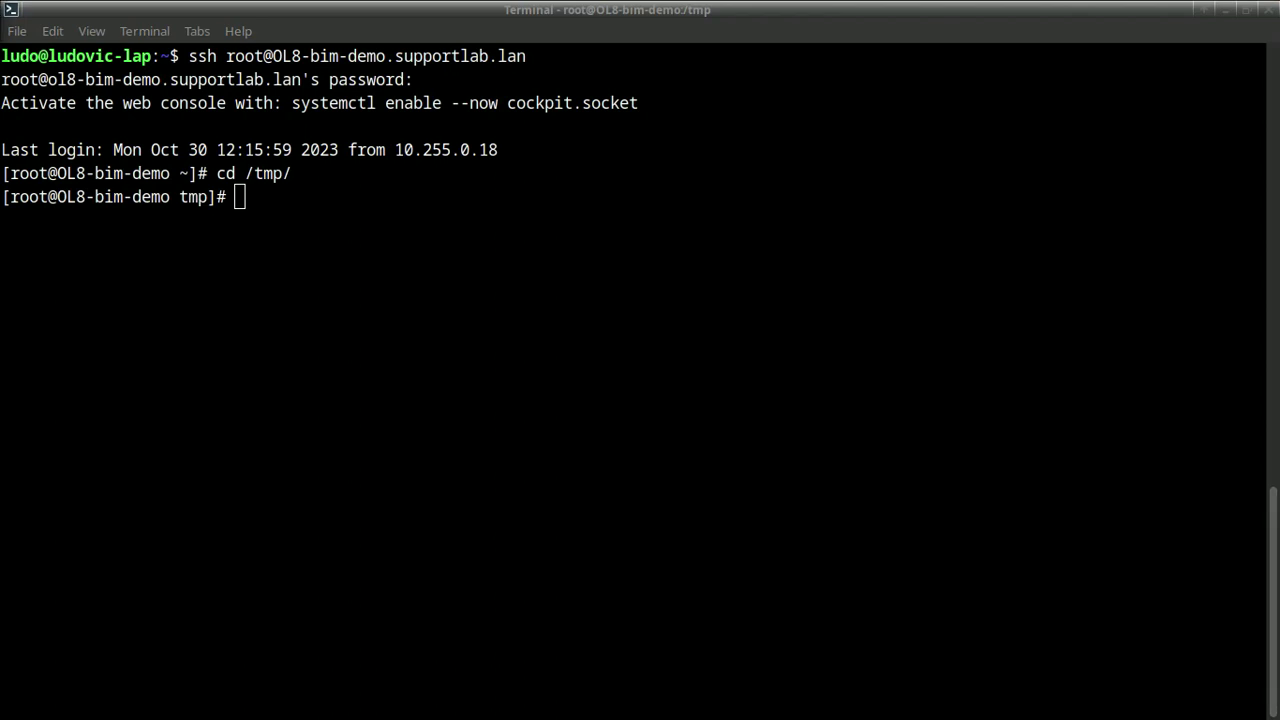
# Download bee_installation_manager with the pasted curl command, make it executable, and list /tmp
pyautogui.click(209, 351)
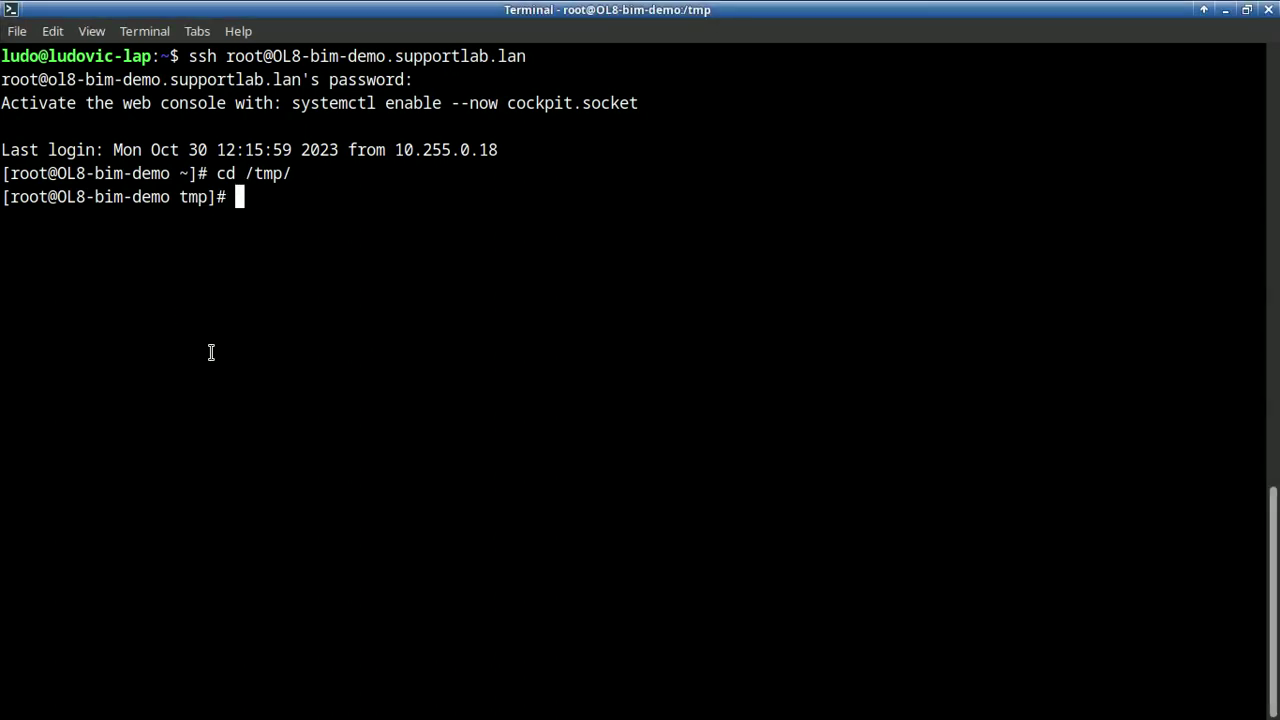
pyautogui.write('curl -o bee_installation_manager https://baculasystems.com/ml/bee_installation_manager?@@customer@@')
pyautogui.press('Return')
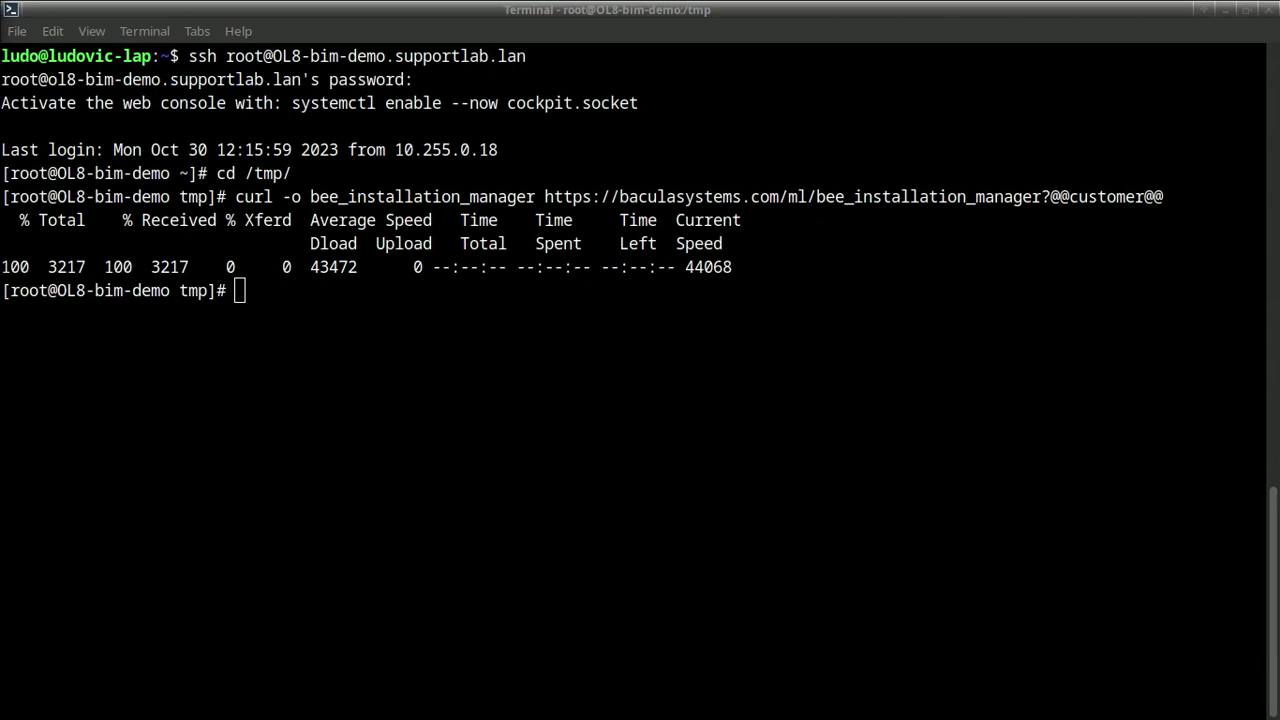
pyautogui.click(655, 366)
pyautogui.write('chmod +x bee_installation_manager')
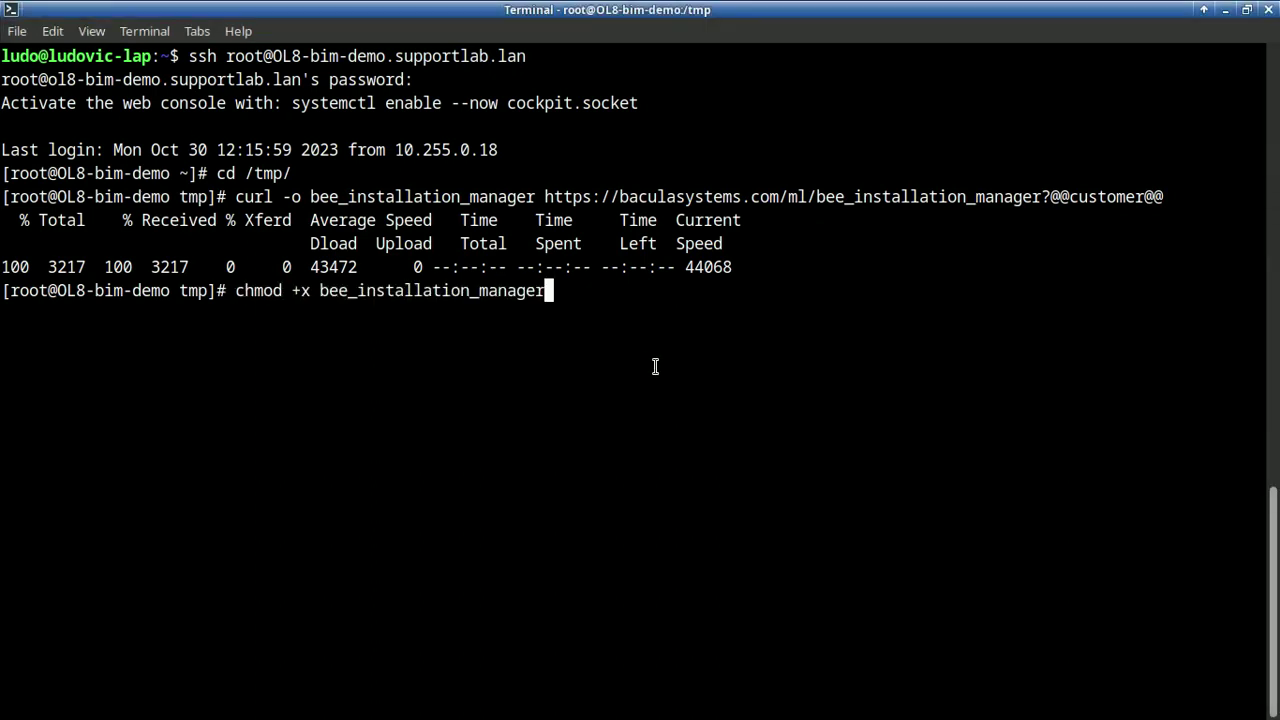
pyautogui.press('Return')
pyautogui.write('ll')
pyautogui.press('Return')
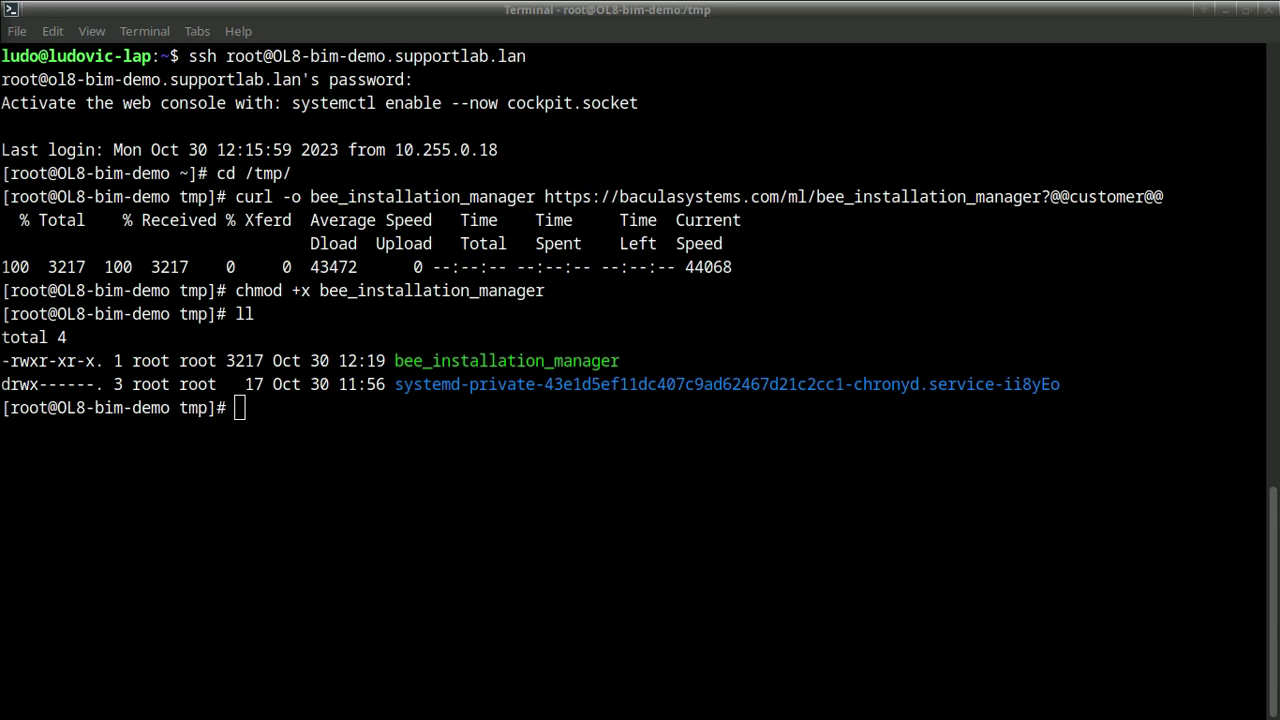
# Launch ./bee_installation_manager -t DIR and accept installing the Director with its plugins
pyautogui.click(377, 496)
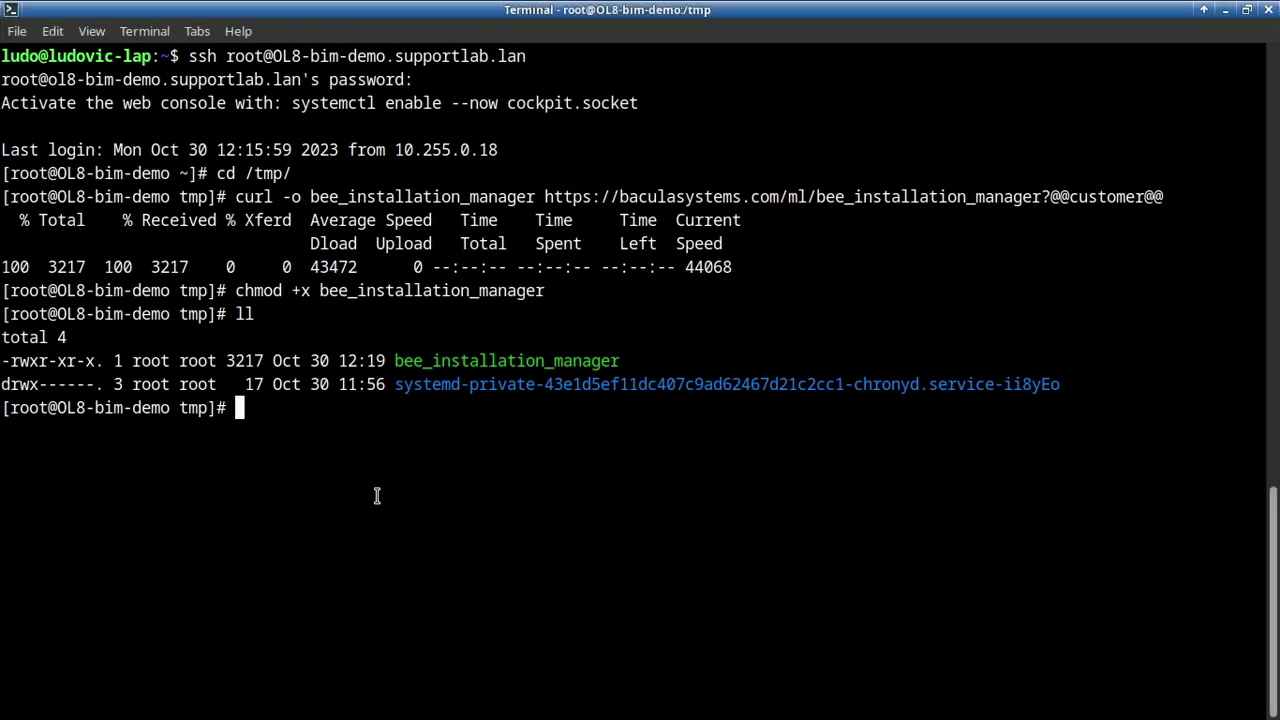
pyautogui.write('./bee_installation_manager -t DIR')
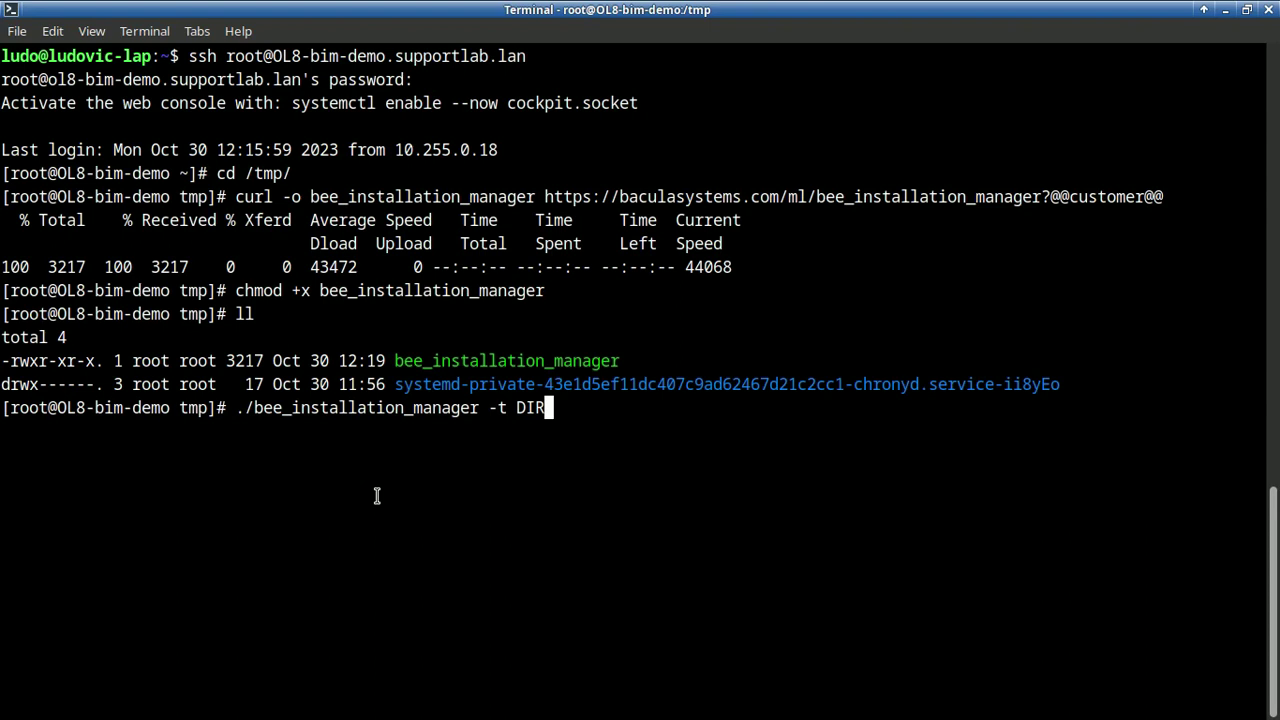
pyautogui.press('Return')
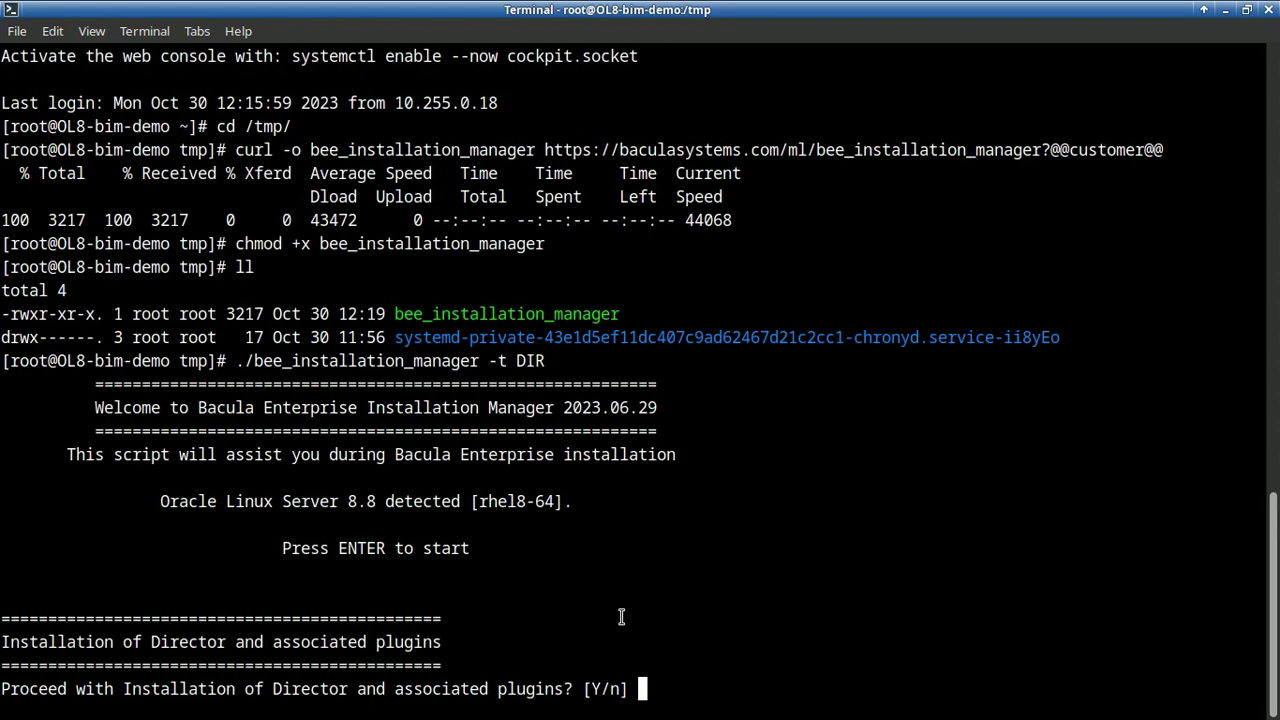
pyautogui.press('Return')
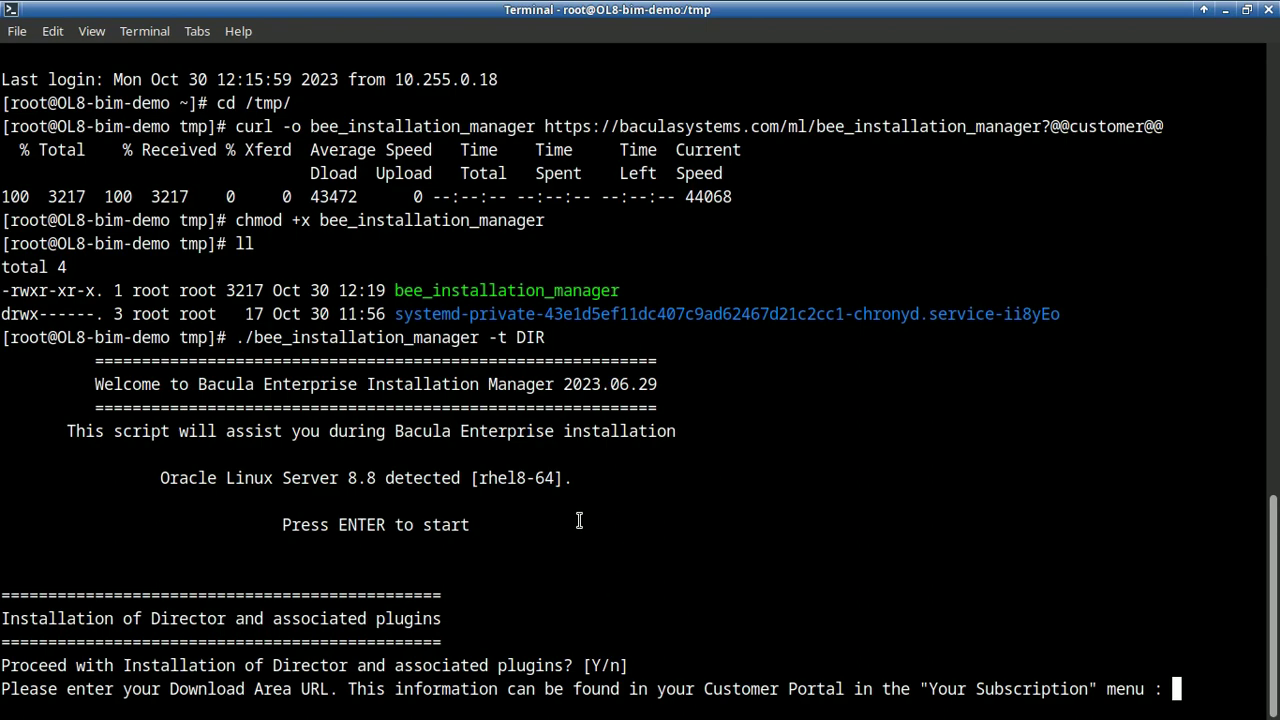
pyautogui.hotkey('alt', 'Tab')
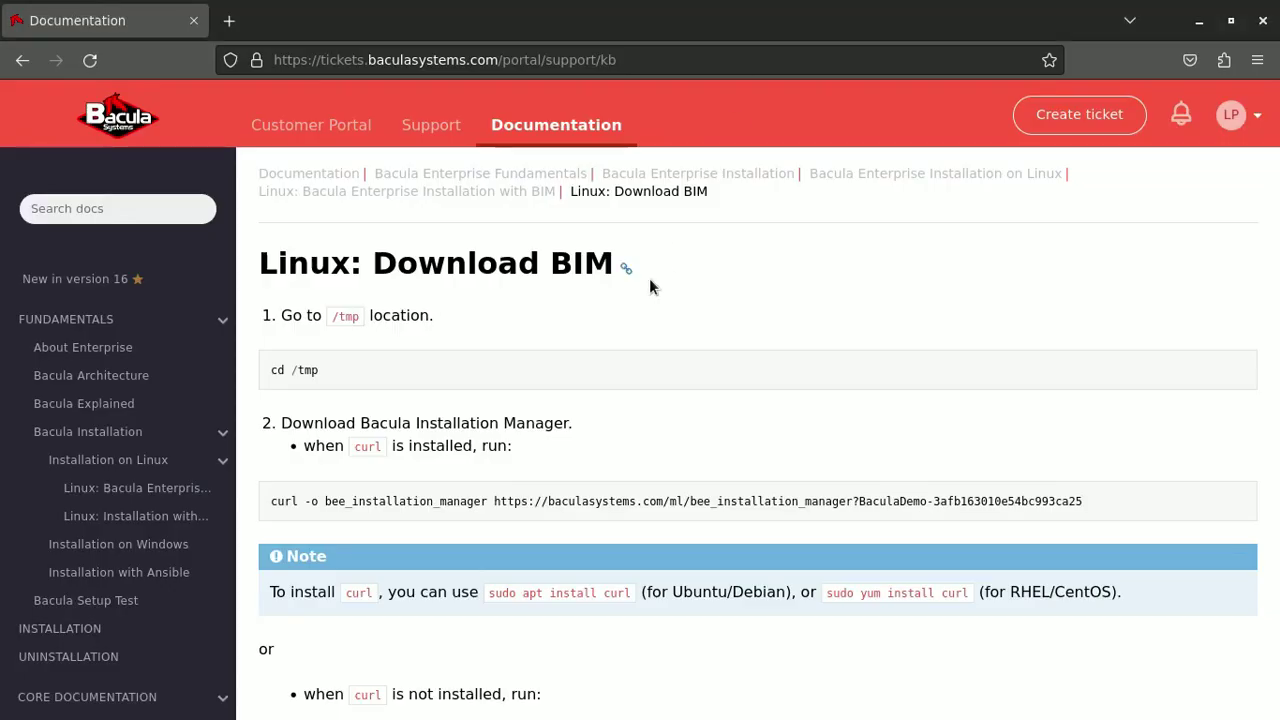
# From the Customer Portal home, go to Your subscription and copy the Your Download Area URL
pyautogui.click(288, 127)
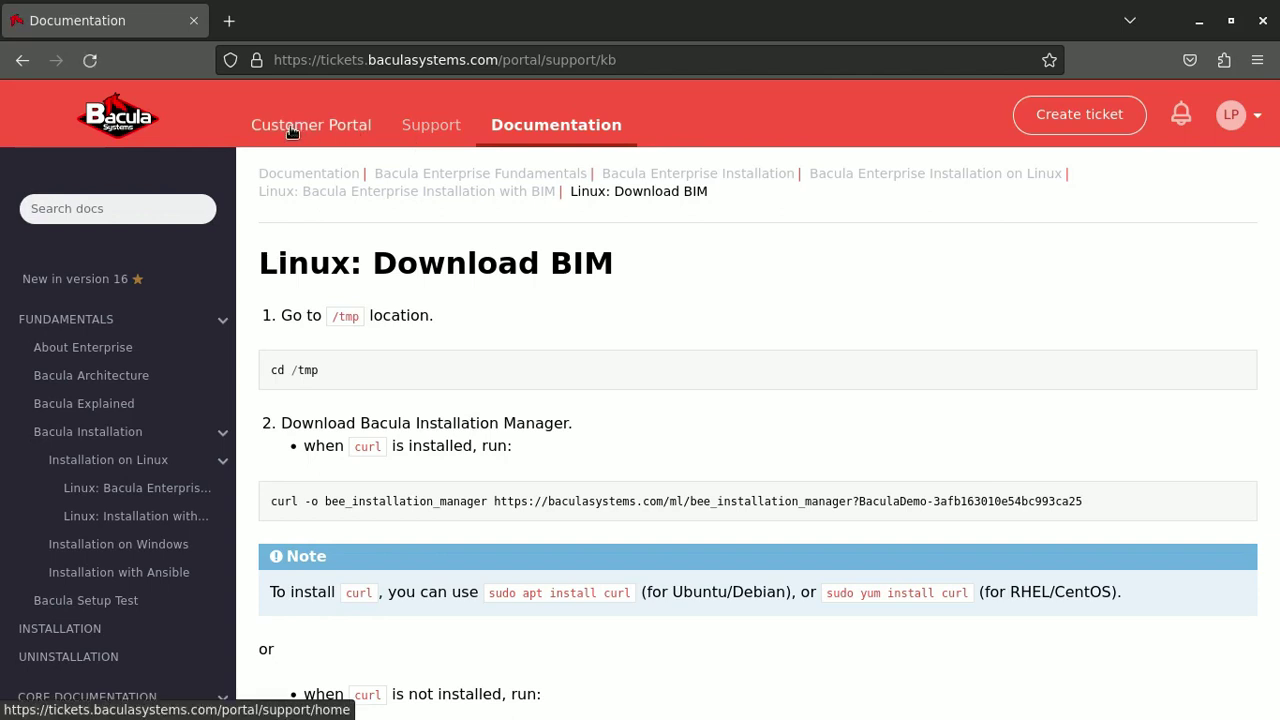
pyautogui.click(290, 127)
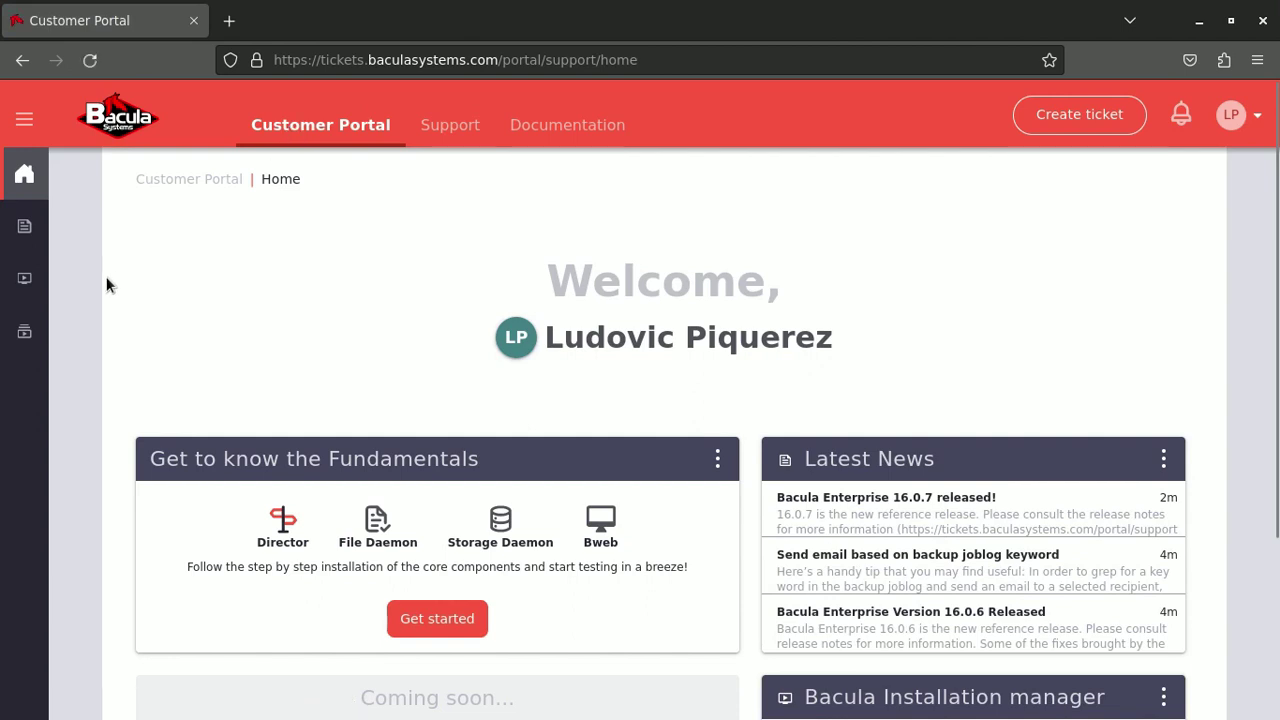
pyautogui.click(28, 333)
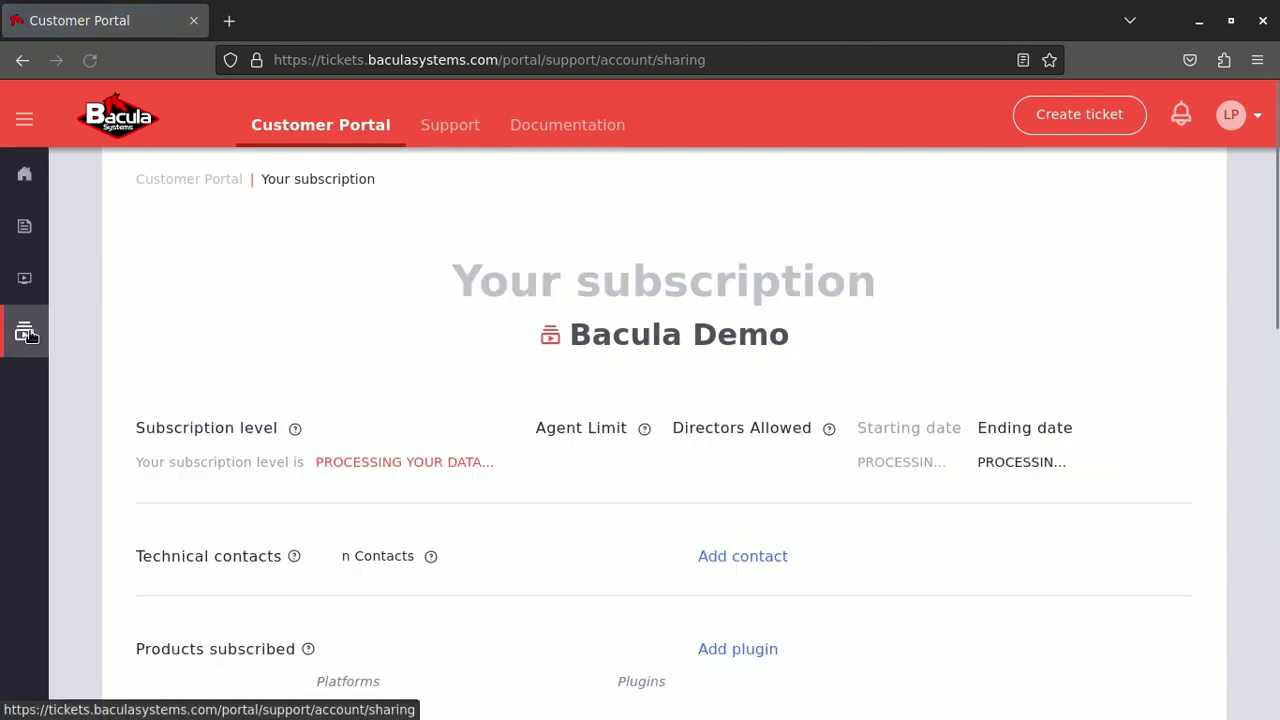
pyautogui.moveTo(30, 330)
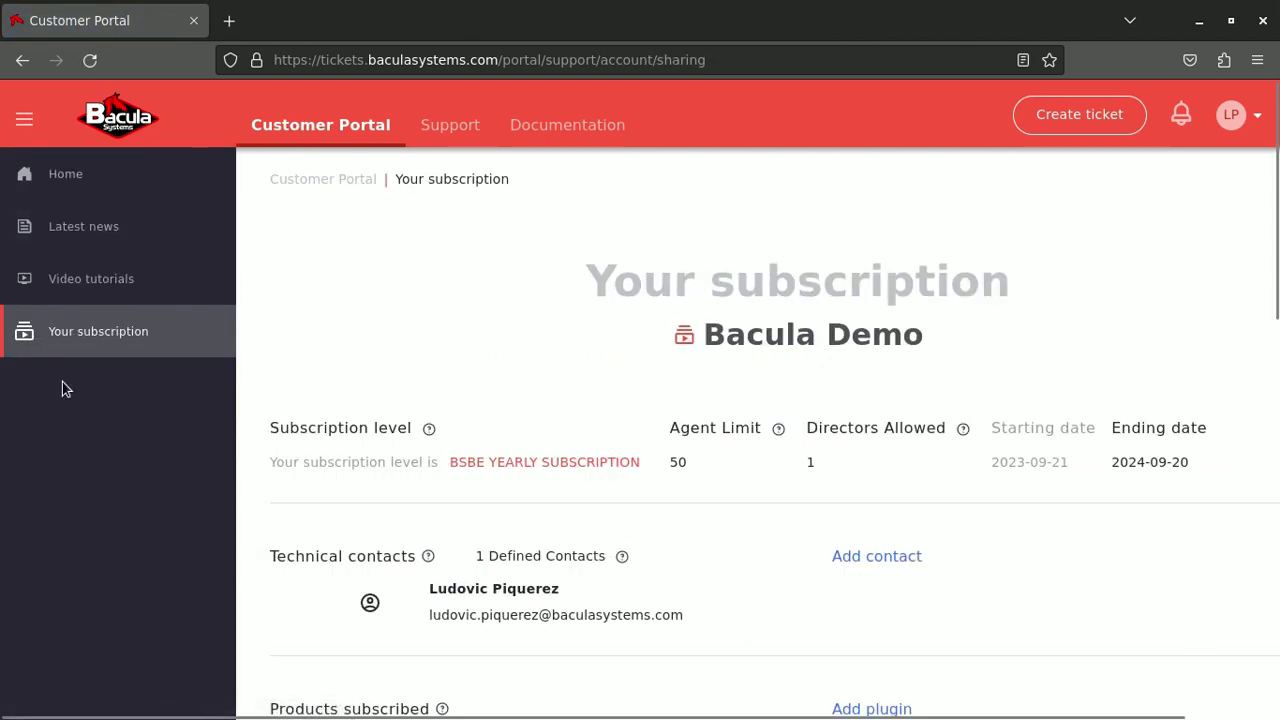
pyautogui.scroll(-10, 430, 290)
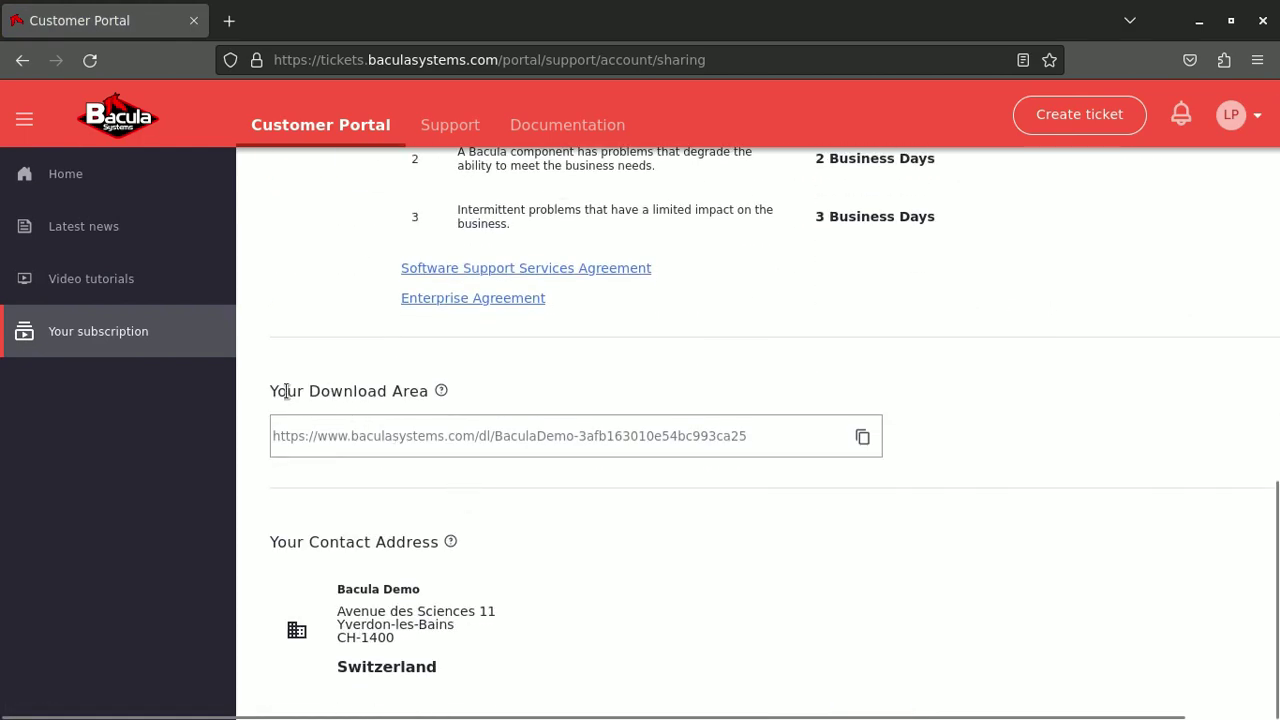
pyautogui.moveTo(287, 391); pyautogui.dragTo(410, 393)
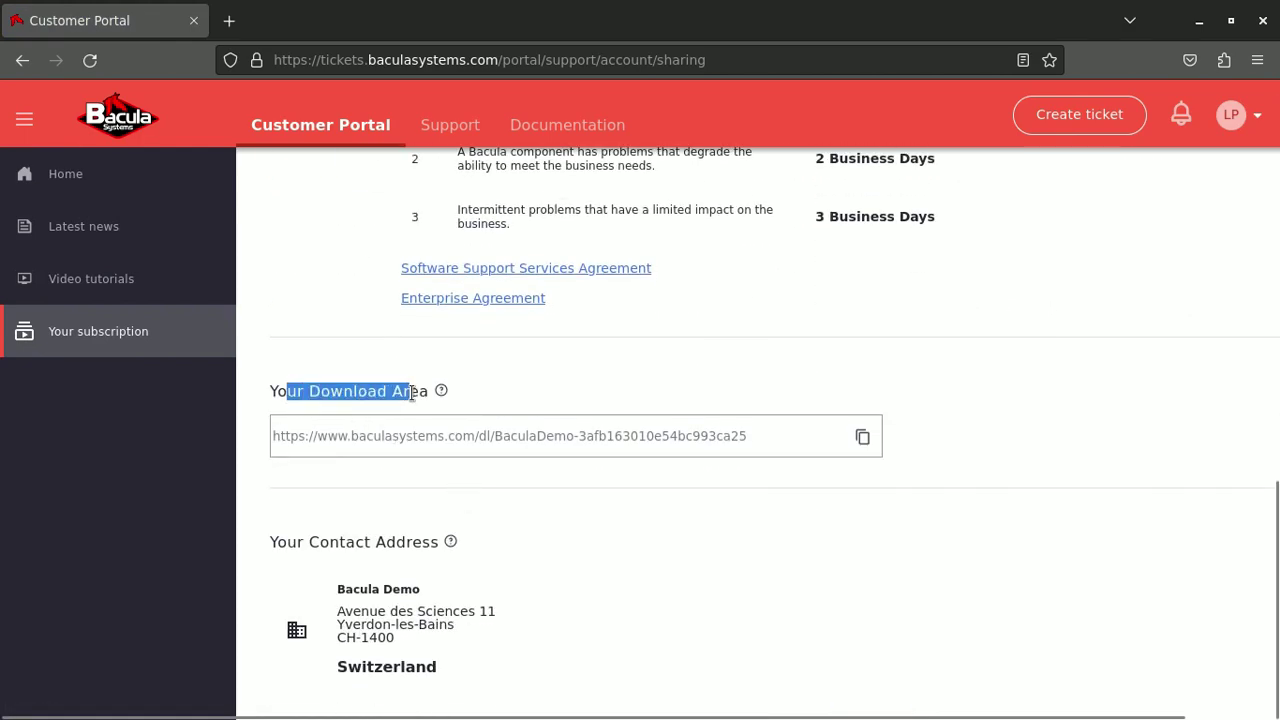
pyautogui.click(863, 438)
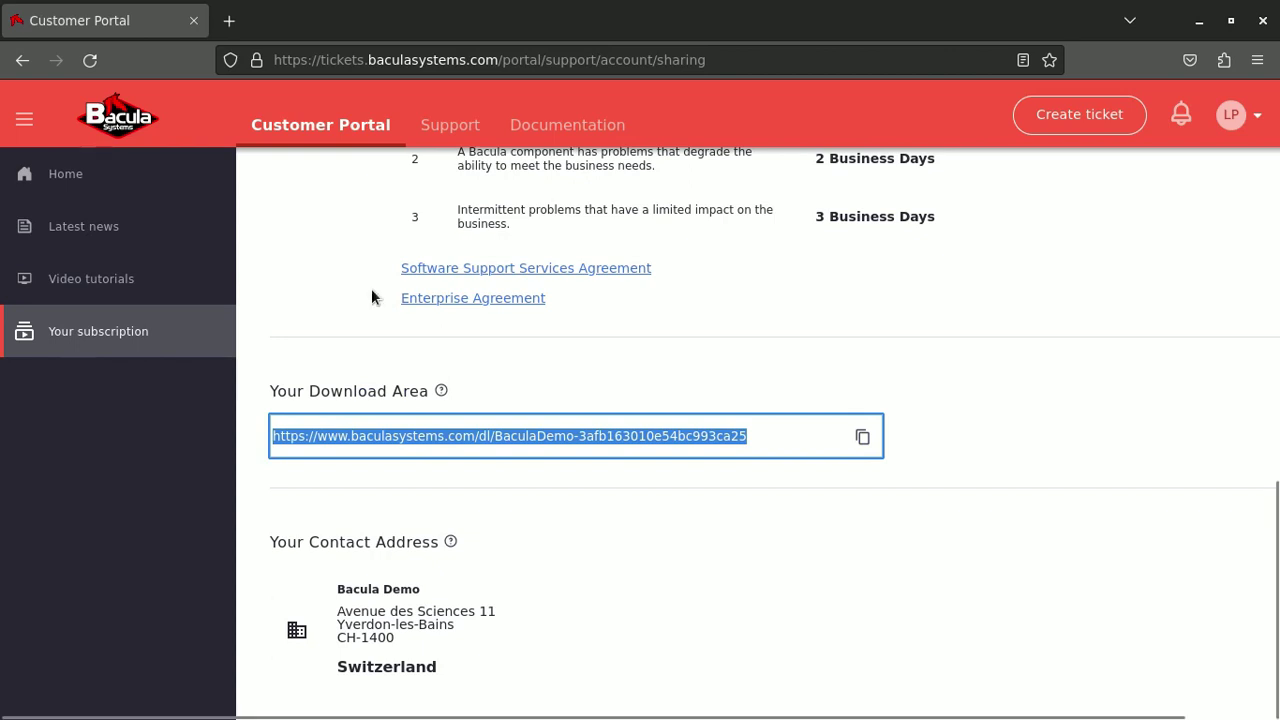
# Paste the Download Area URL into the installer and accept Director version 16.0.7
pyautogui.hotkey('alt', 'Tab')
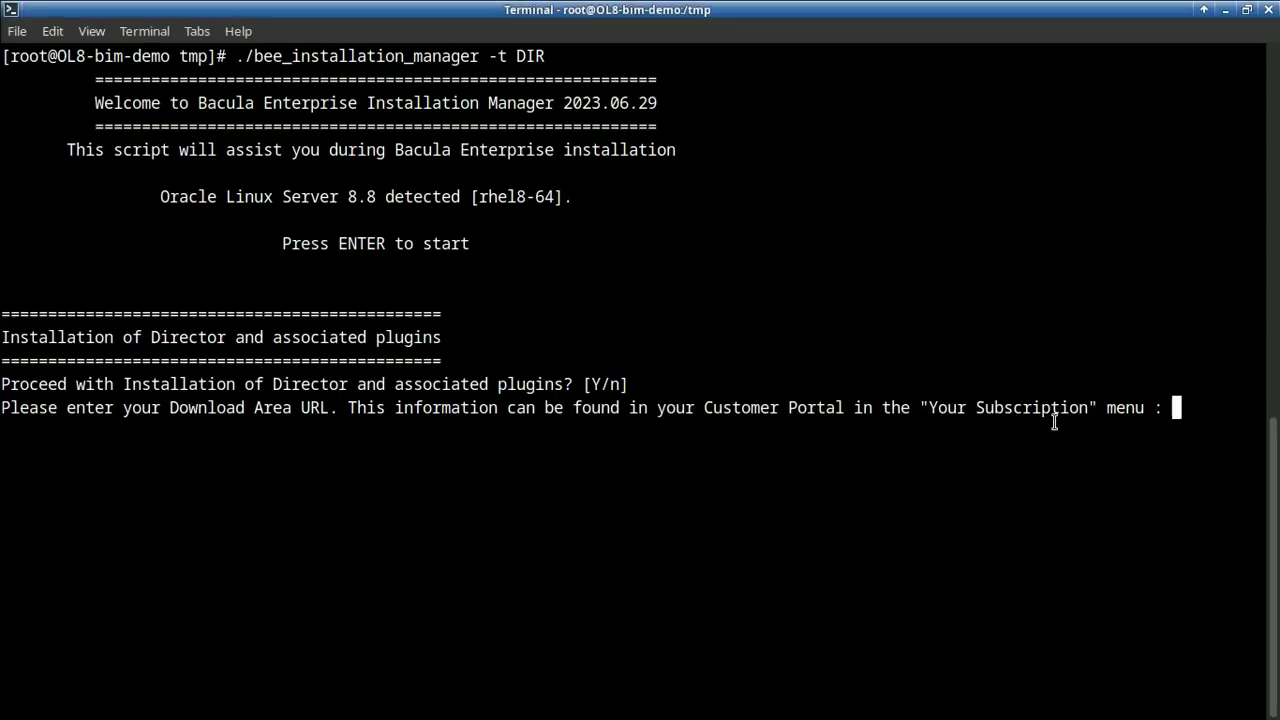
pyautogui.hotkey('ctrl', 'shift', 'v')
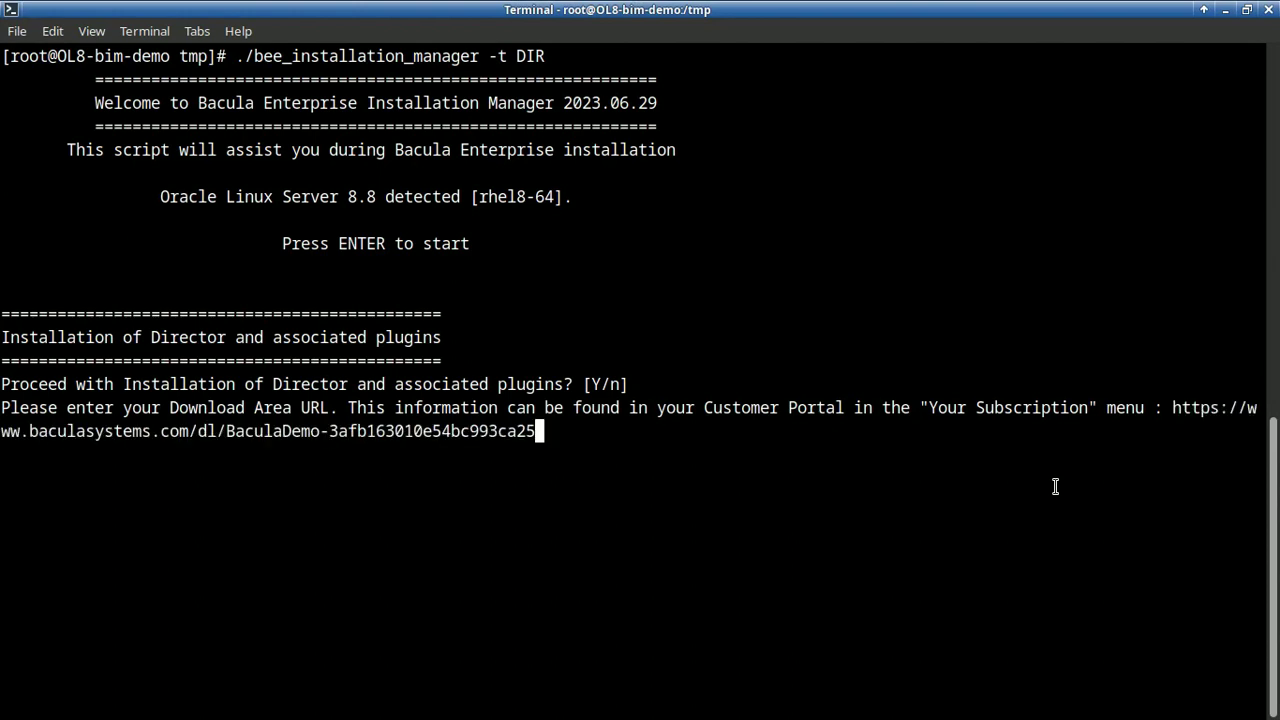
pyautogui.press('Return')
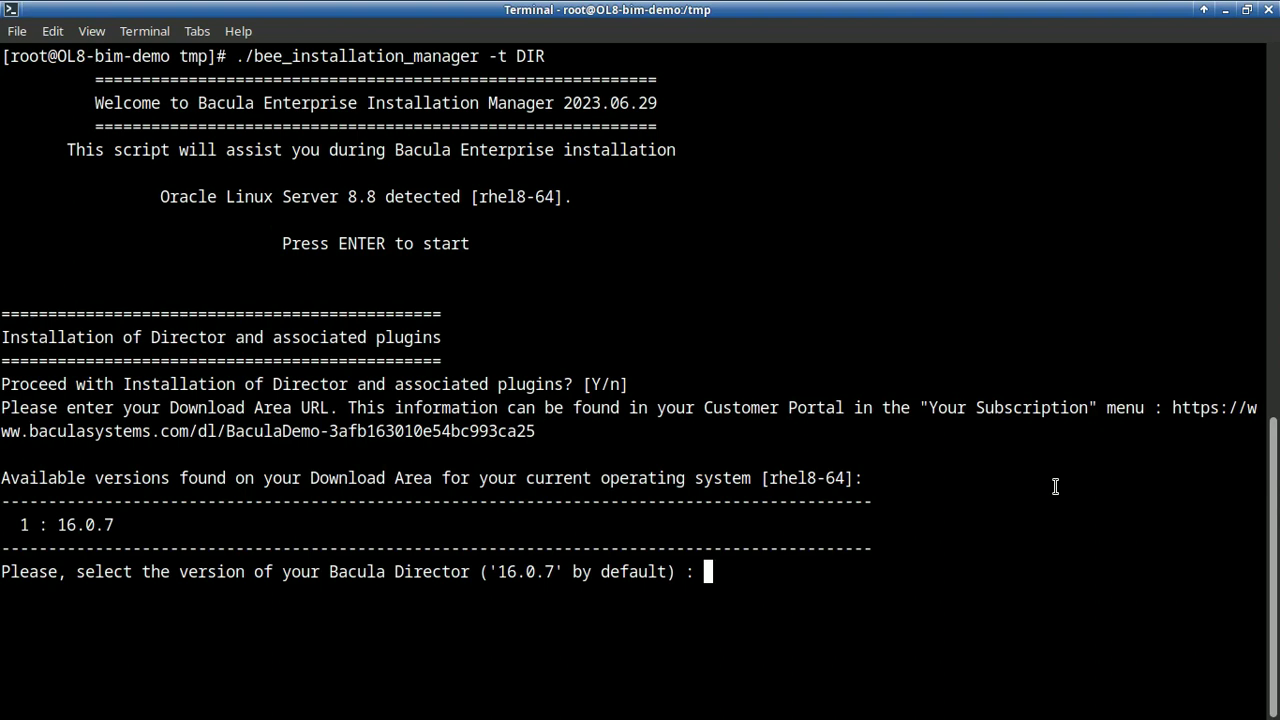
pyautogui.press('Return')
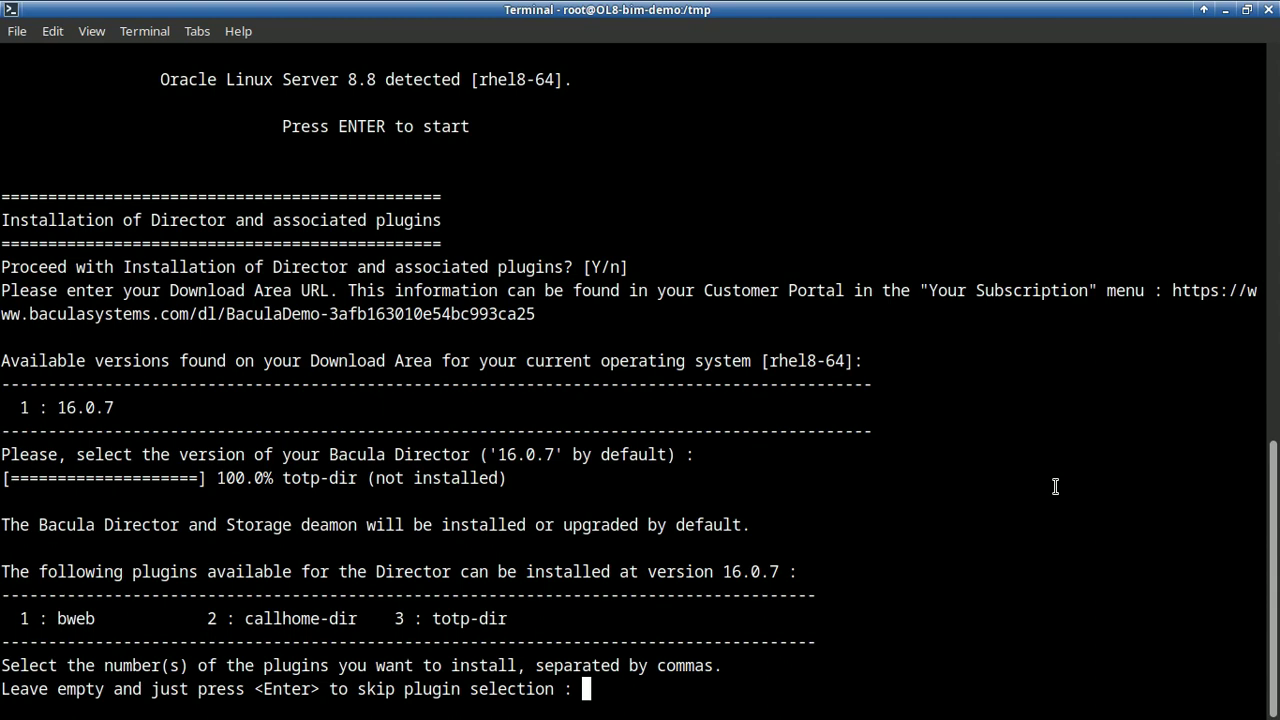
# Select plugin 1 (bweb), set the BWeb admin password, and enable firewall-cmd management
pyautogui.write('1')
pyautogui.press('Return')
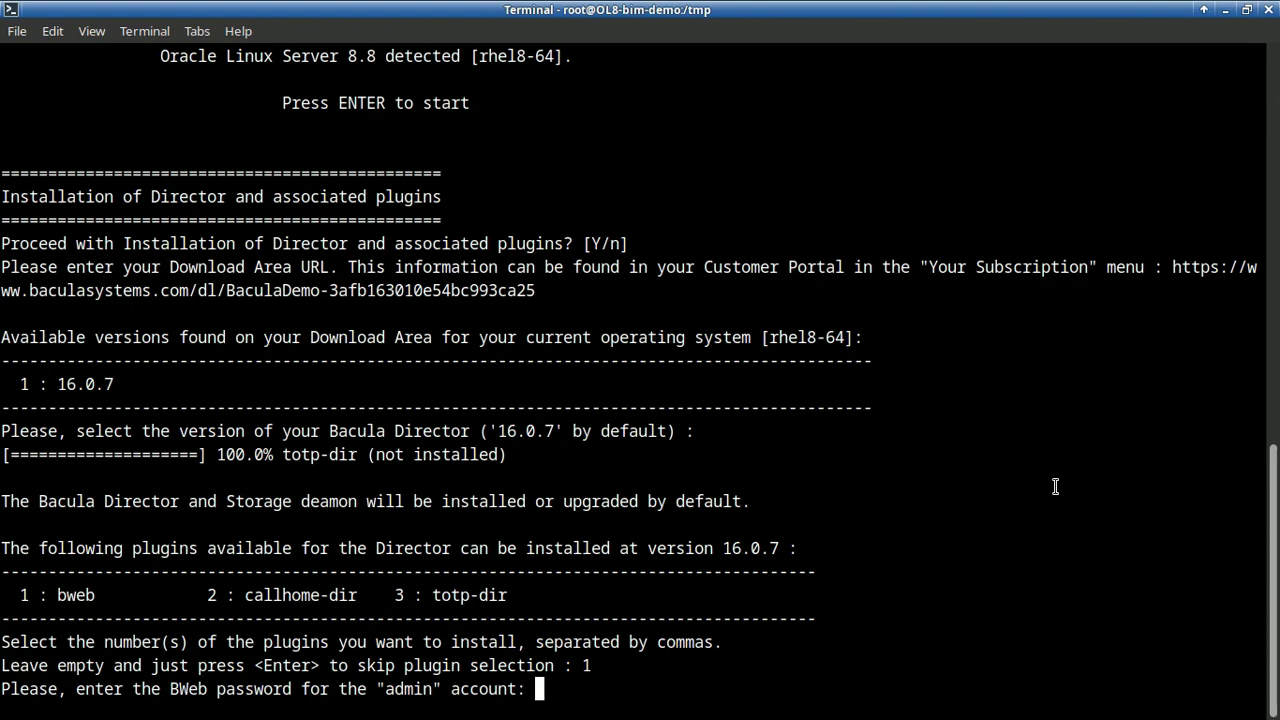
pyautogui.press('Return')
pyautogui.press('Return')
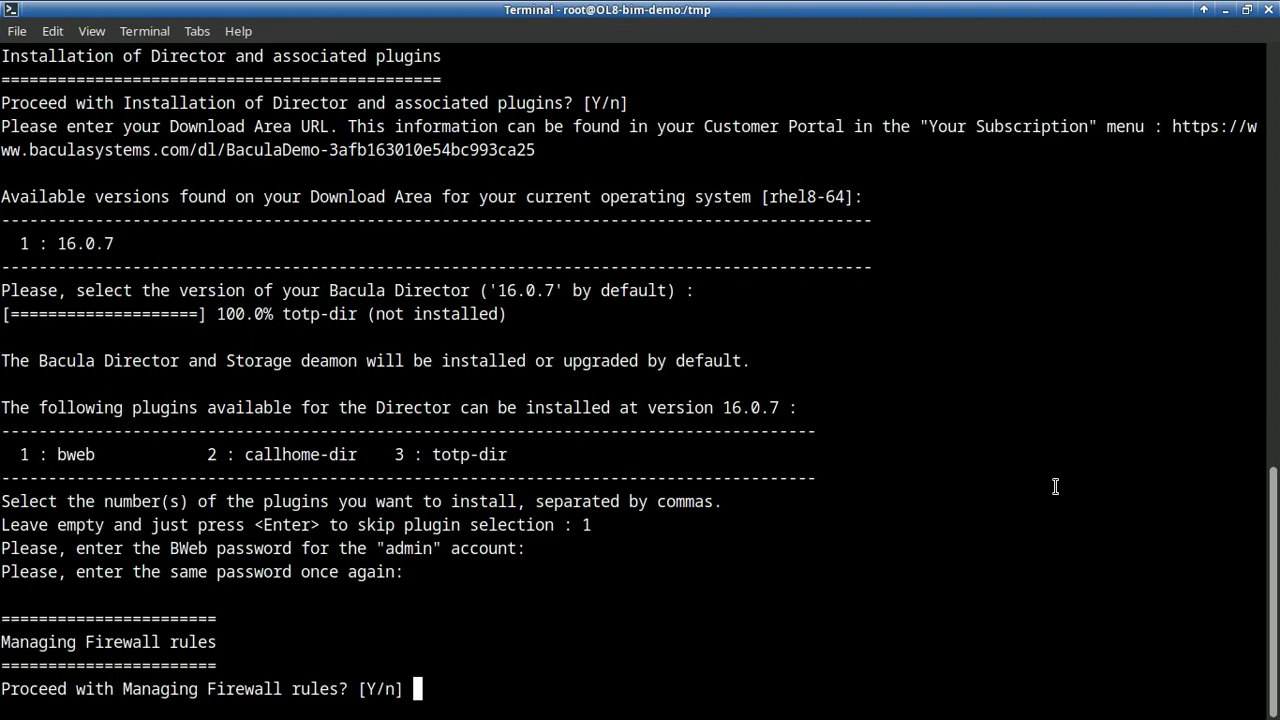
pyautogui.write('y')
pyautogui.press('Return')
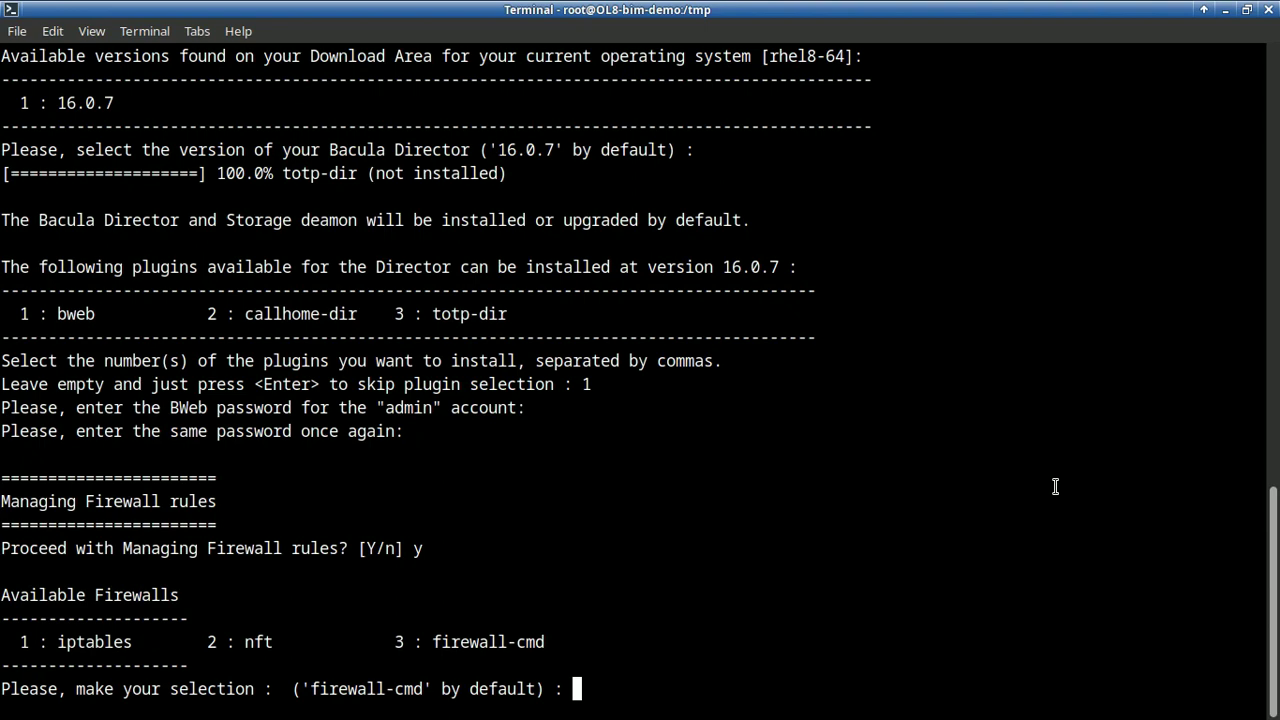
pyautogui.press('Return')
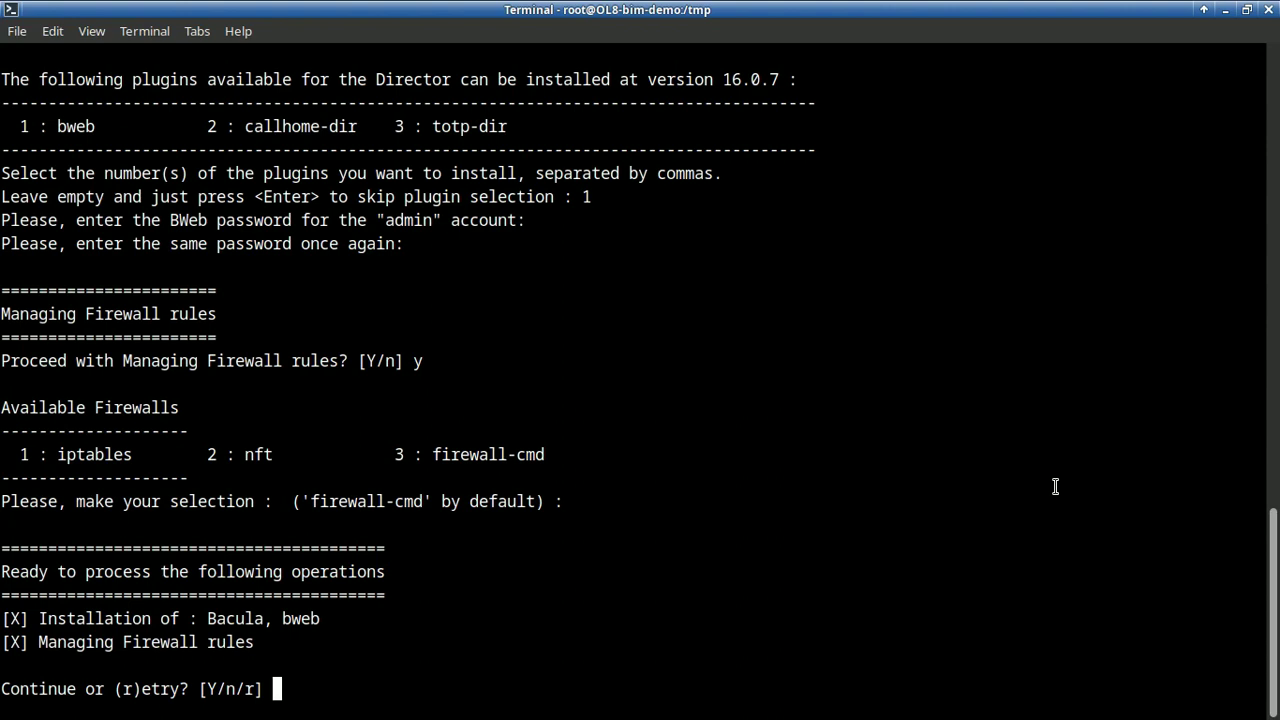
# Answer Y to install and start the Director, Storage and File daemons and BWeb
pyautogui.write('Y')
pyautogui.press('Return')
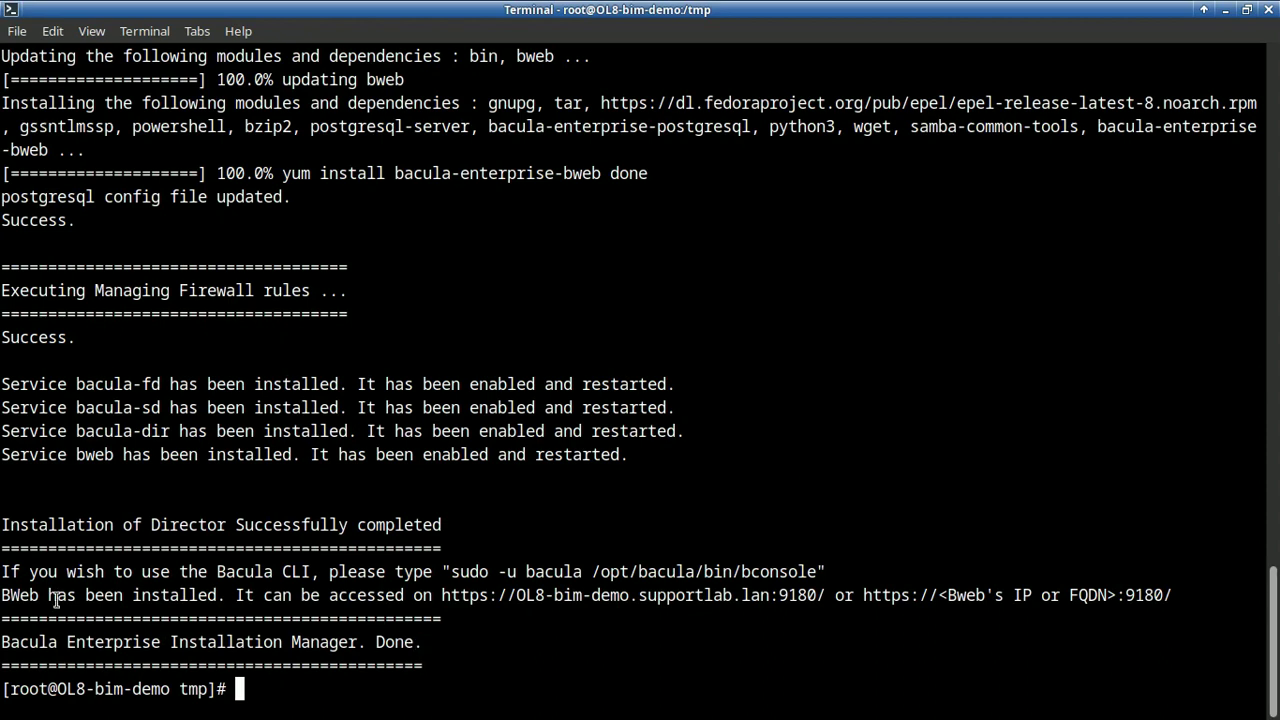
# Copy the BWeb https link address (port 9180) from the installer output
pyautogui.moveTo(18, 595); pyautogui.dragTo(170, 596)
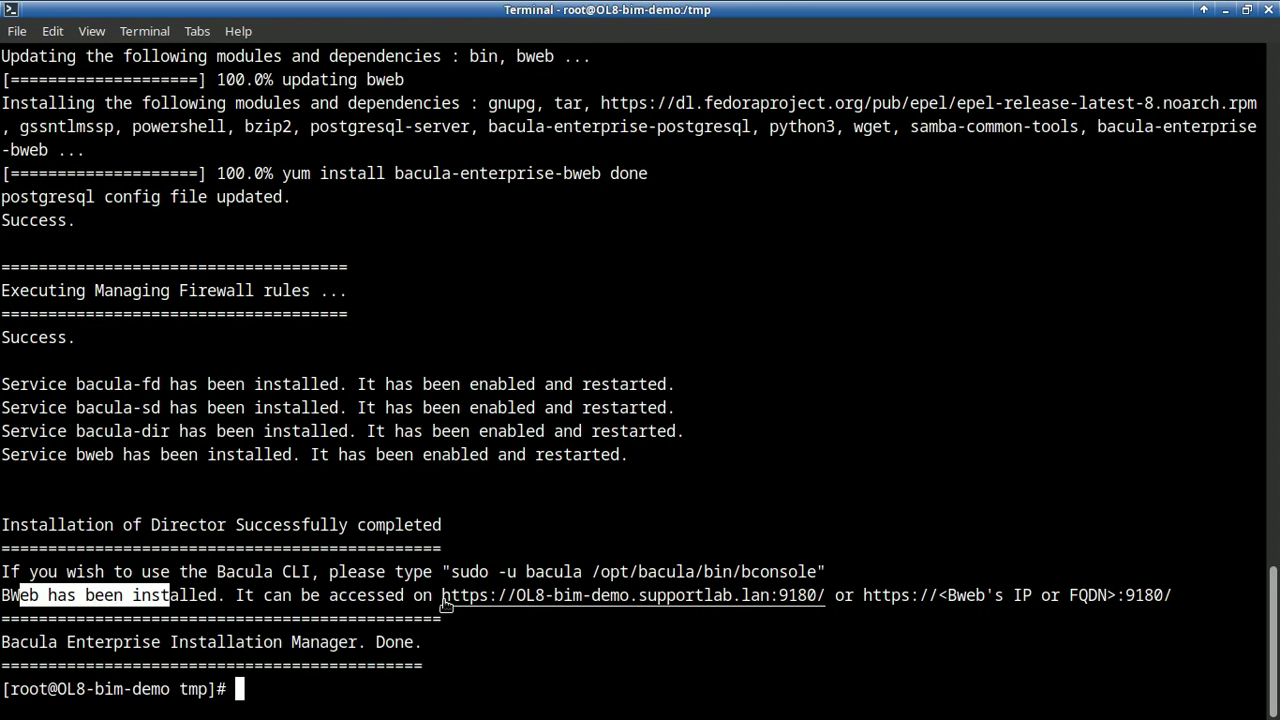
pyautogui.rightClick(616, 598)
pyautogui.click(697, 246)
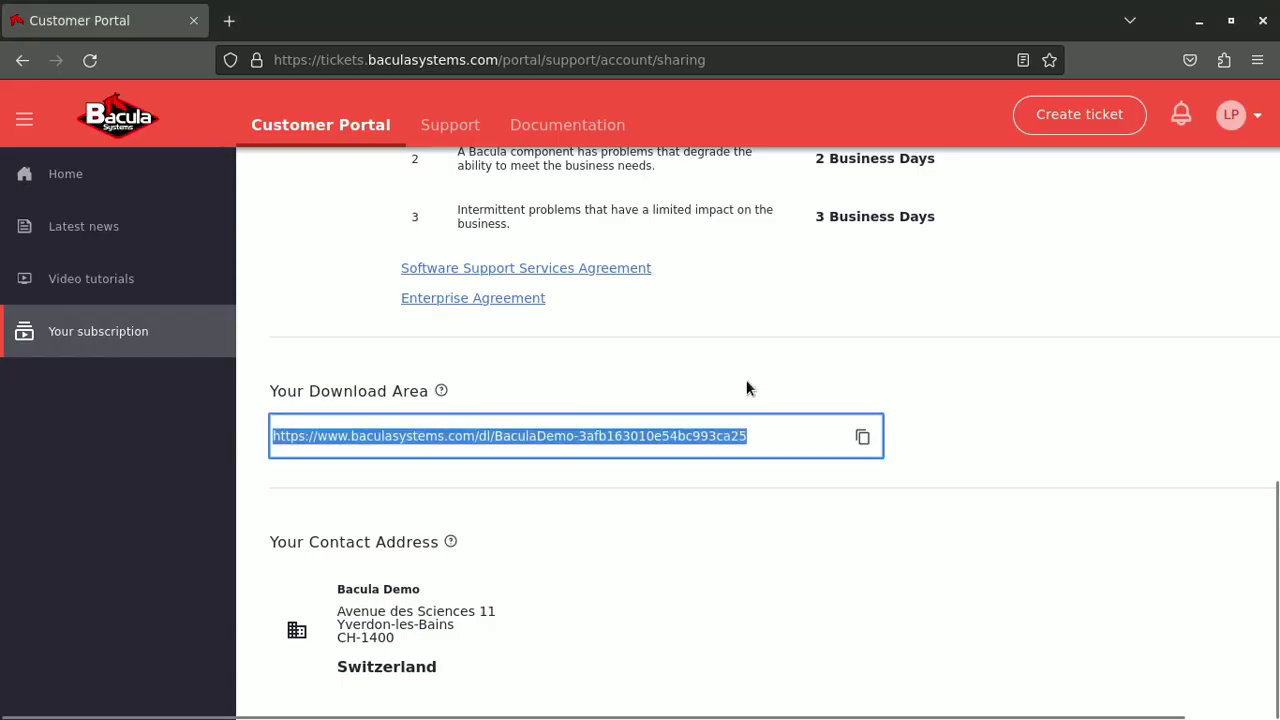
pyautogui.hotkey('ctrl', 't')
pyautogui.write('https://ol8-bim-demo.supportlab.lan:9180/')
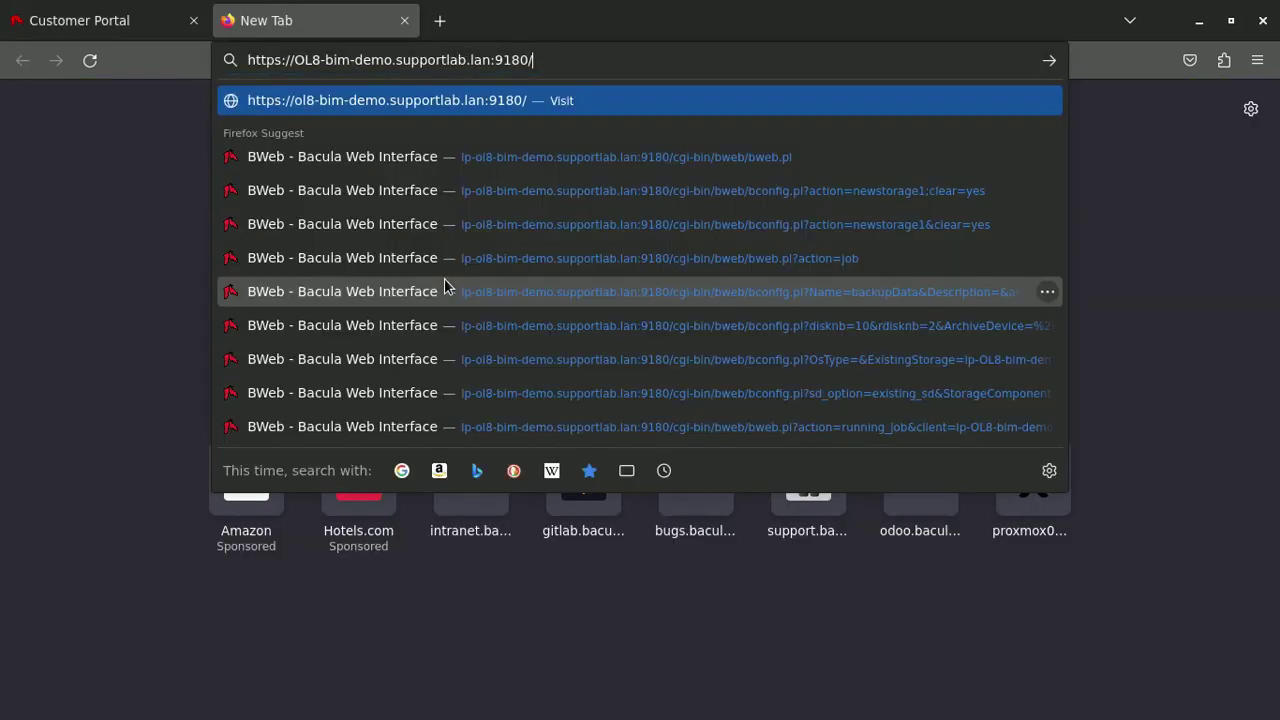
pyautogui.press('Return')
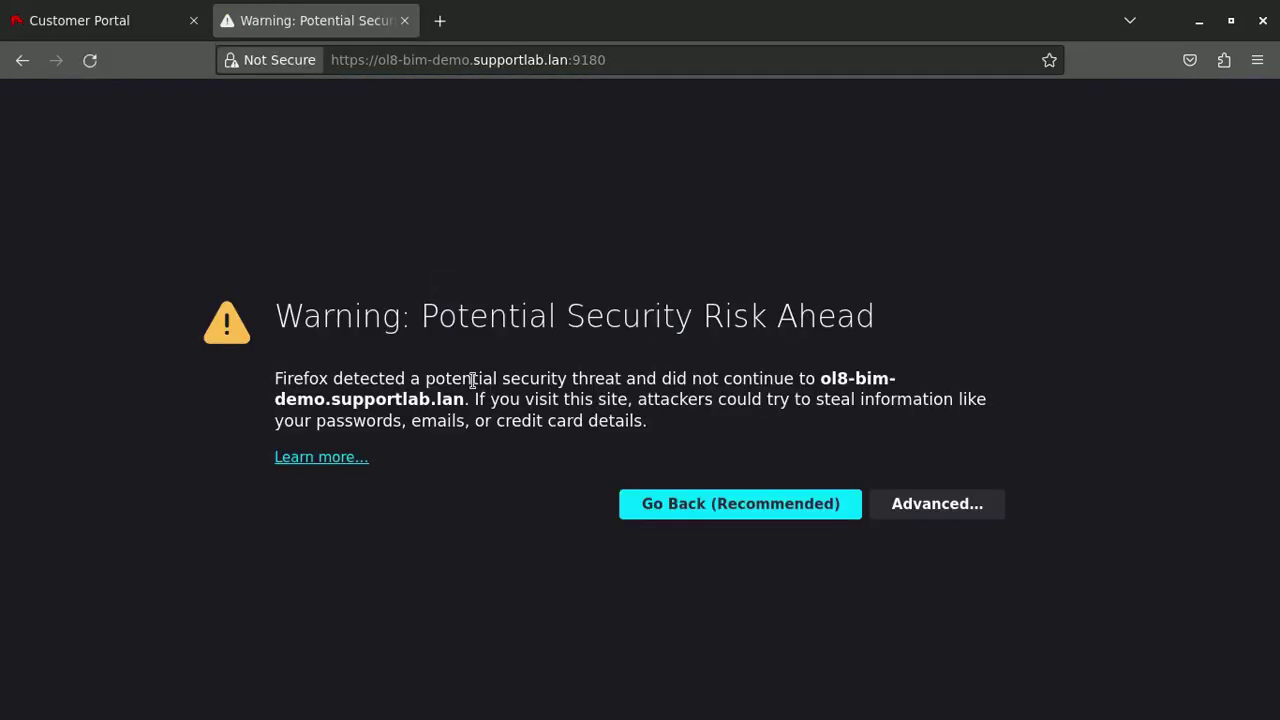
# Accept BWeb's self-signed certificate and enter admin as the username
pyautogui.click(940, 508)
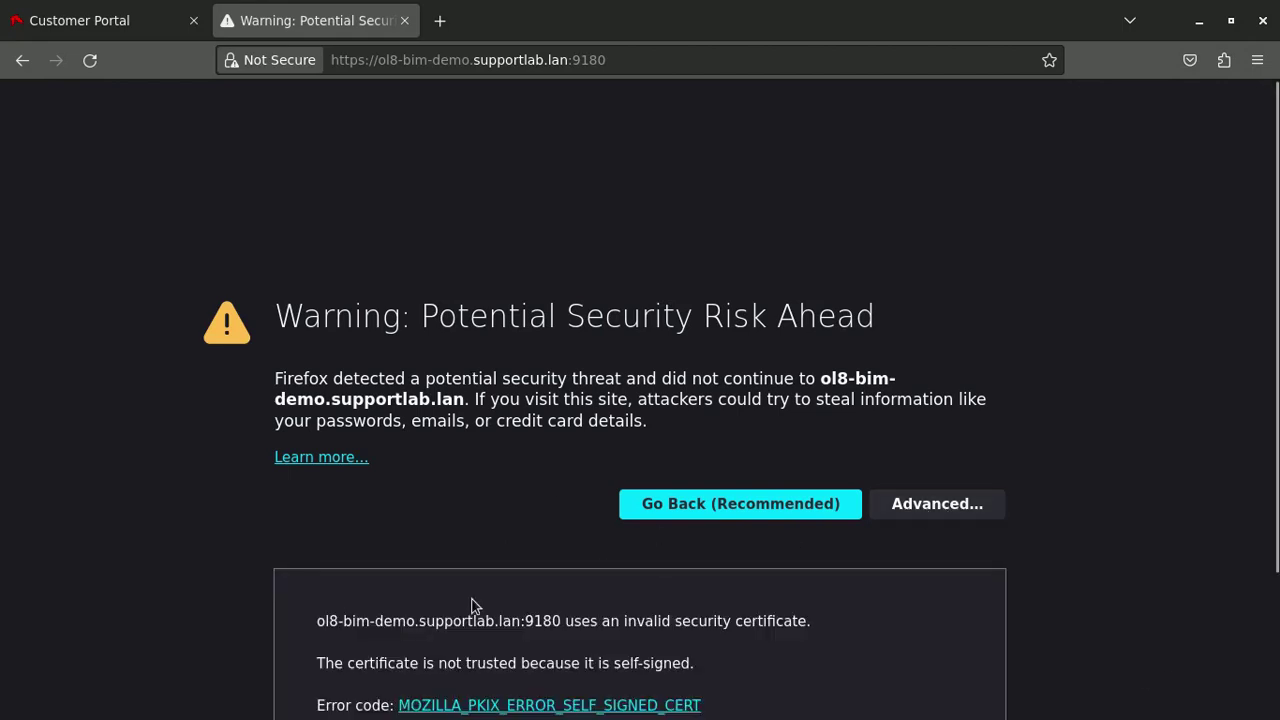
pyautogui.scroll(-3, 336, 608)
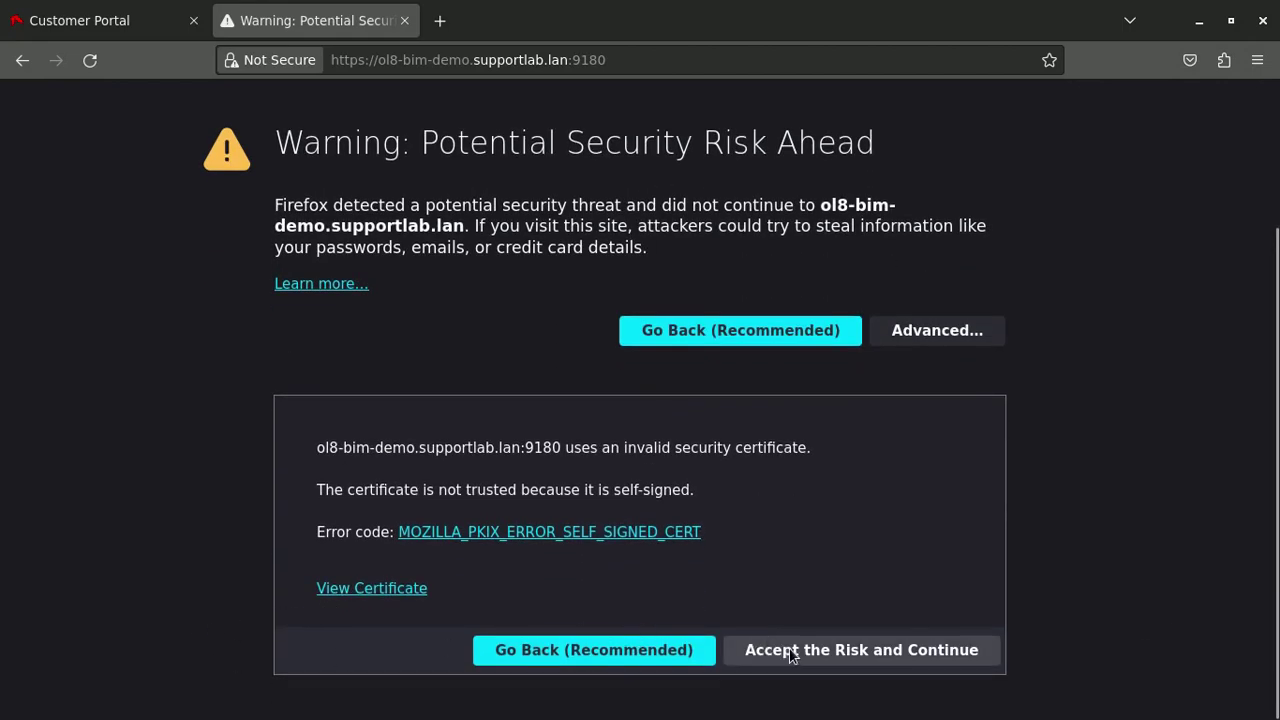
pyautogui.click(790, 652)
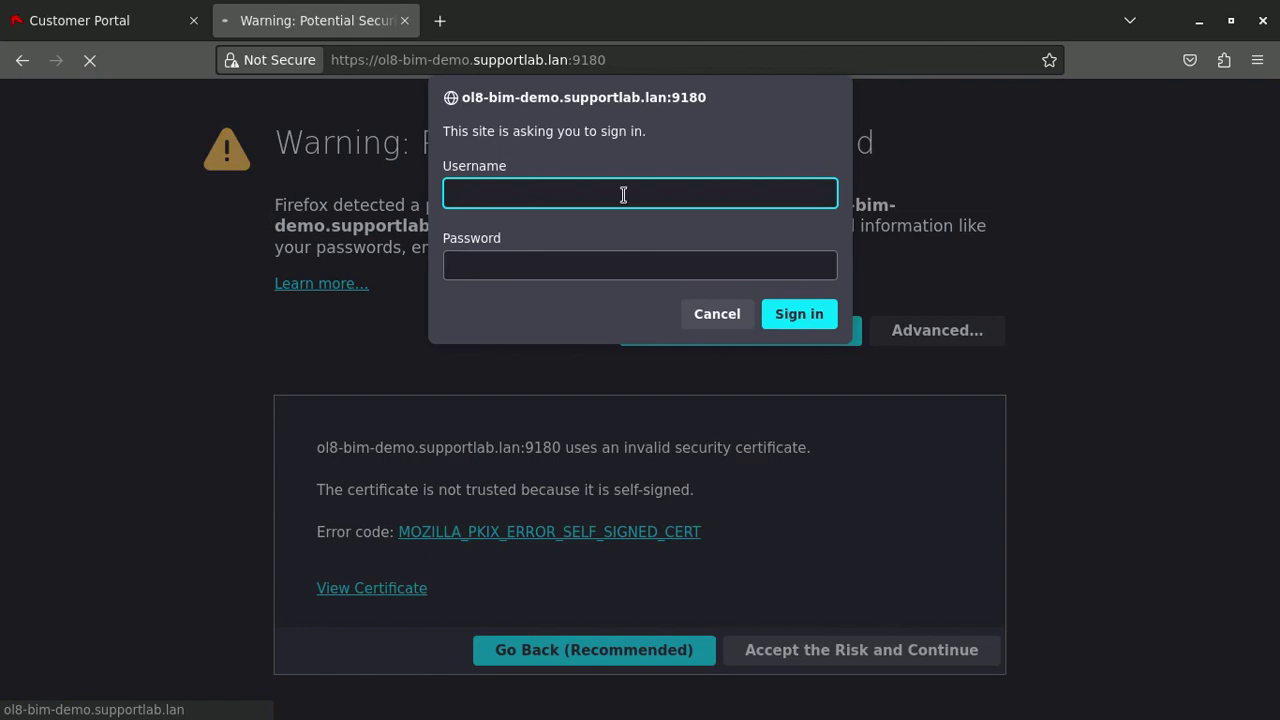
pyautogui.write('admin')
pyautogui.press('Tab')
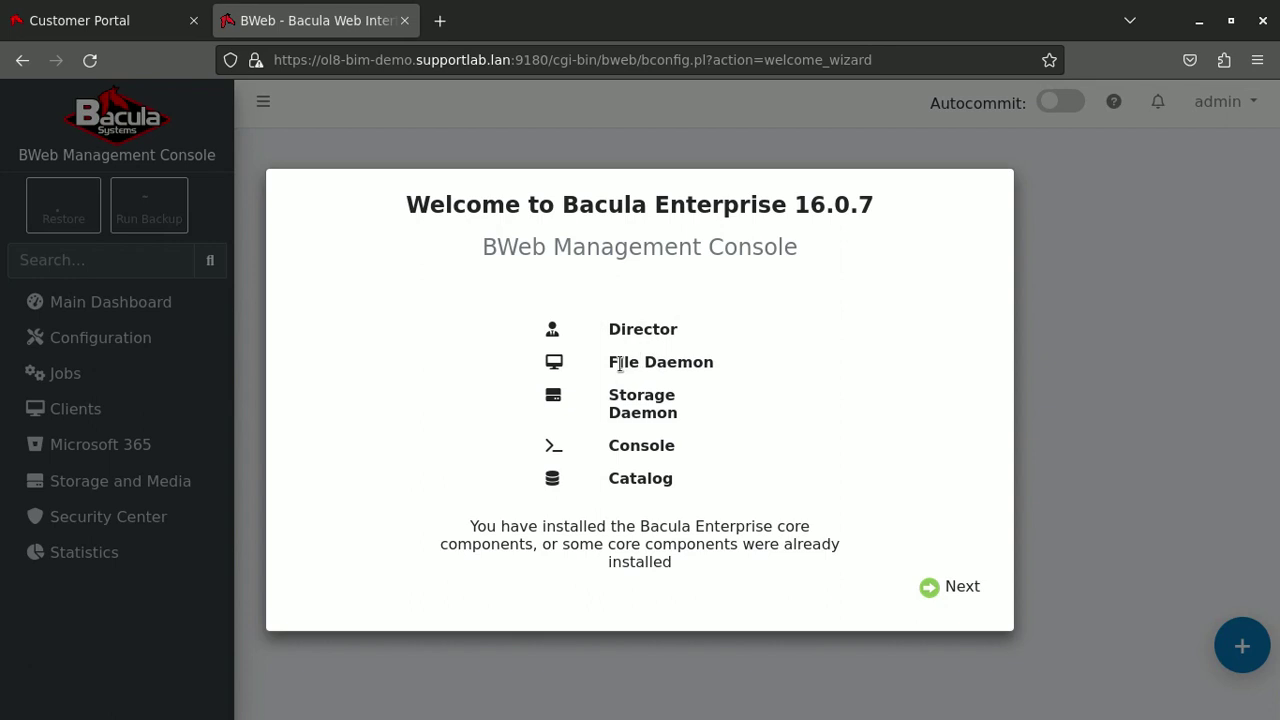
# Move past the Bacula Enterprise 16.0.7 welcome screen and connection check, choosing guided configuration
pyautogui.moveTo(617, 362); pyautogui.dragTo(695, 362)
pyautogui.click(624, 396)
pyautogui.click(944, 586)
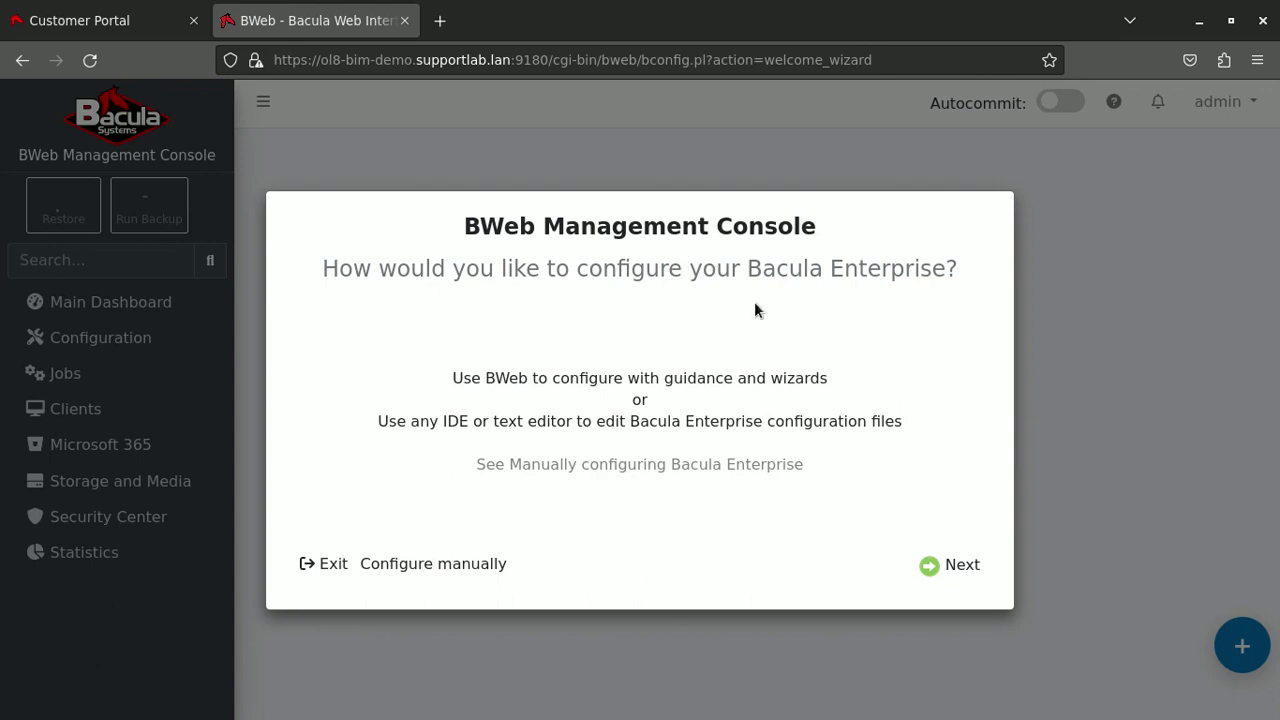
pyautogui.click(960, 567)
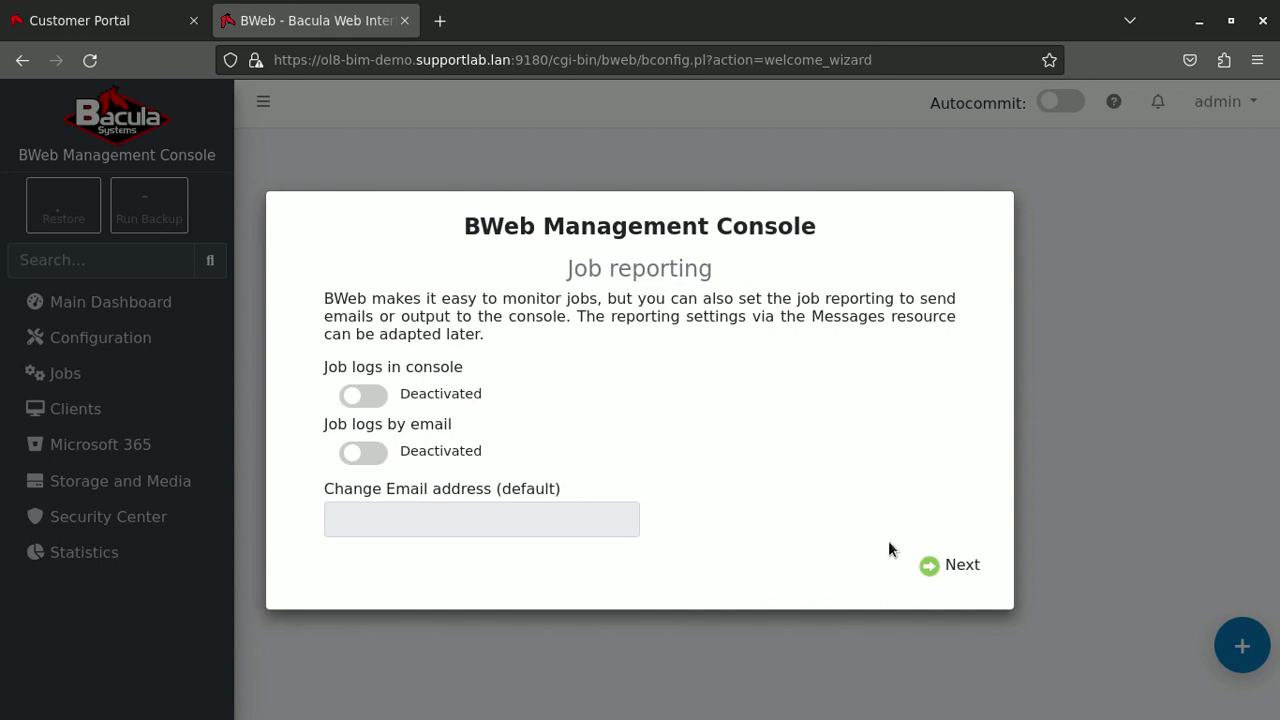
# Finish the wizard with console and email job logs deactivated and no default email
pyautogui.click(958, 568)
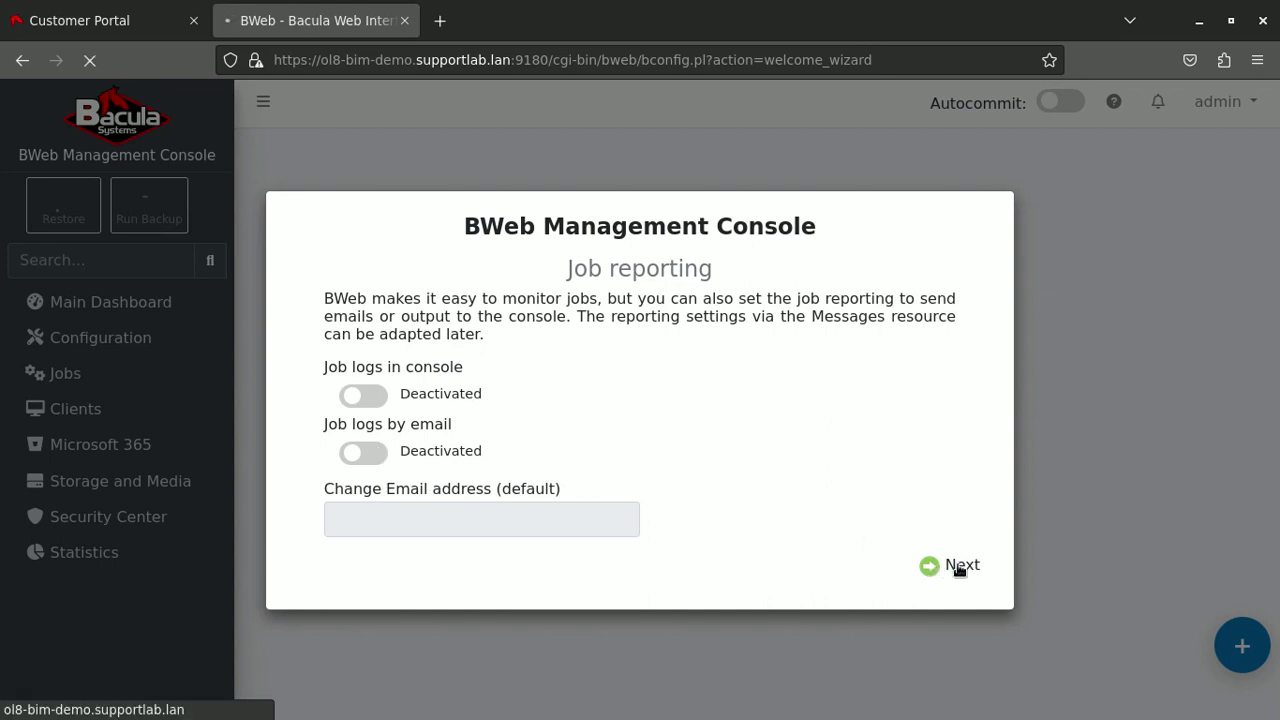